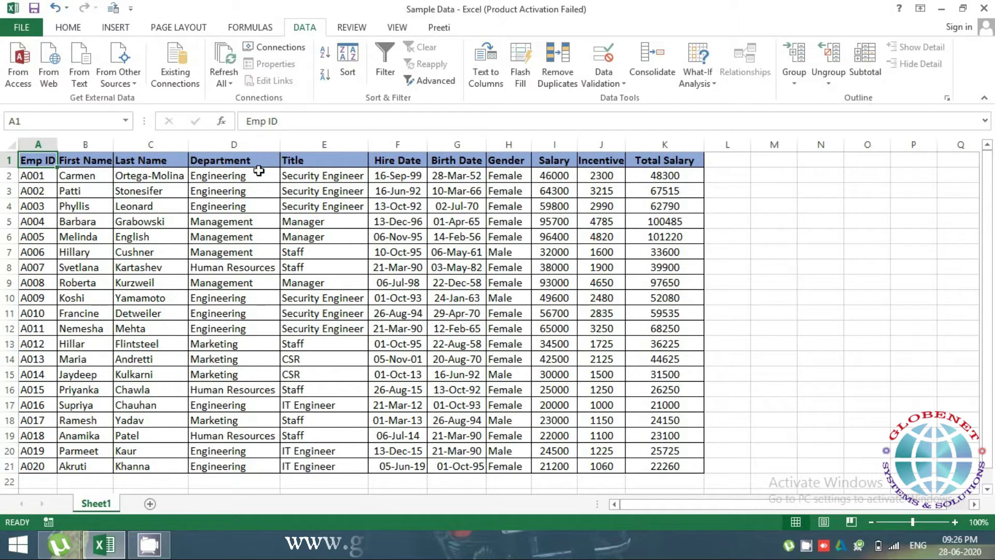
# Review the Title and Salary columns and the sorting and filtering commands available for the employee table.
pyautogui.click(293, 160)
pyautogui.moveTo(302, 215); pyautogui.dragTo(290, 466)
pyautogui.moveTo(553, 161); pyautogui.dragTo(543, 466)
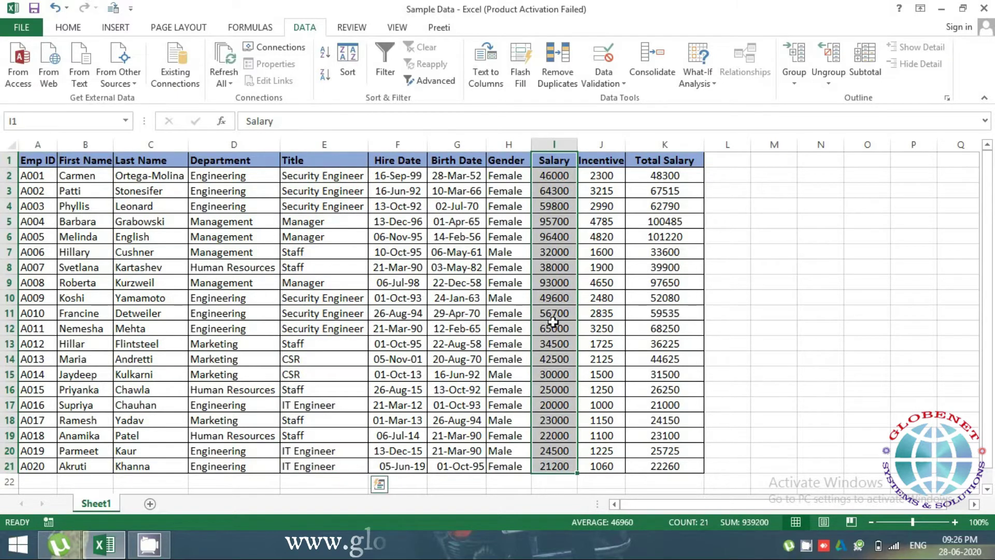
pyautogui.click(321, 220)
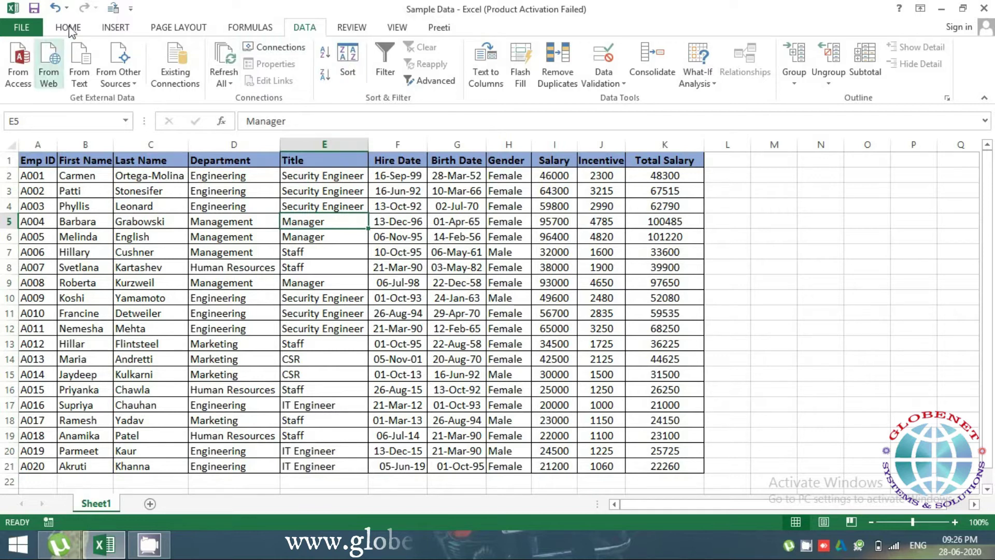
pyautogui.click(70, 30)
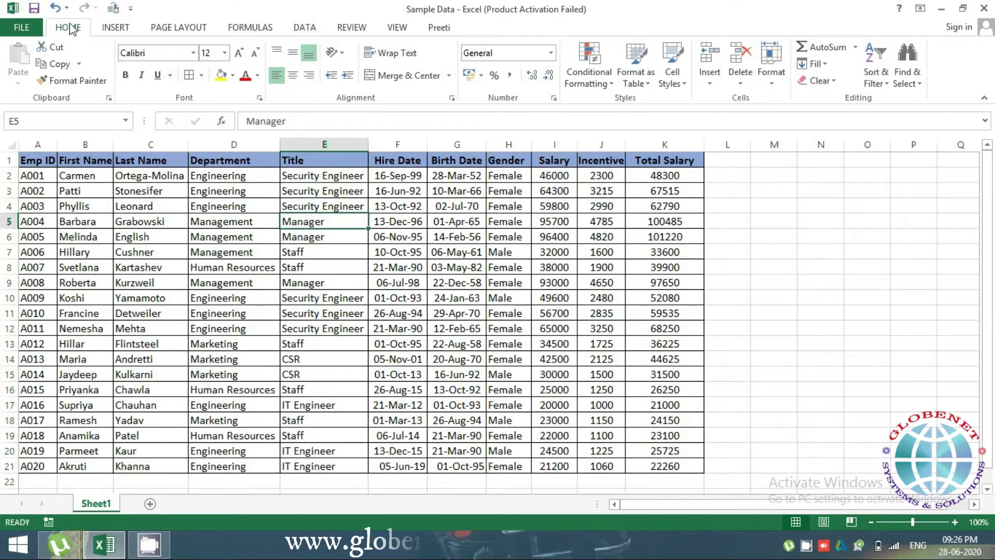
pyautogui.click(874, 82)
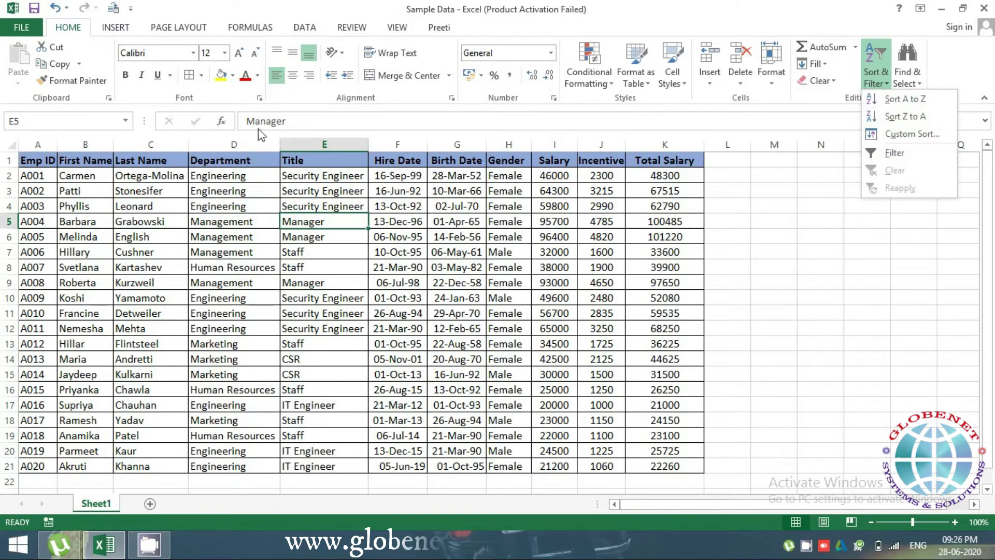
pyautogui.click(310, 30)
pyautogui.click(310, 29)
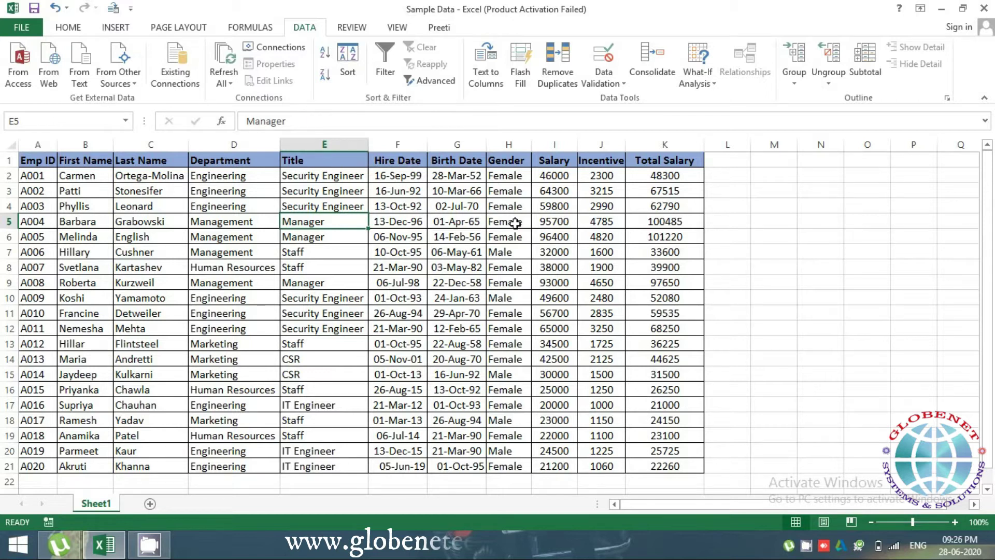
# Examine the extent of the employee table, its header row, a single record row, the Salary cells and the Emp ID column.
pyautogui.moveTo(664, 468); pyautogui.dragTo(36, 158)
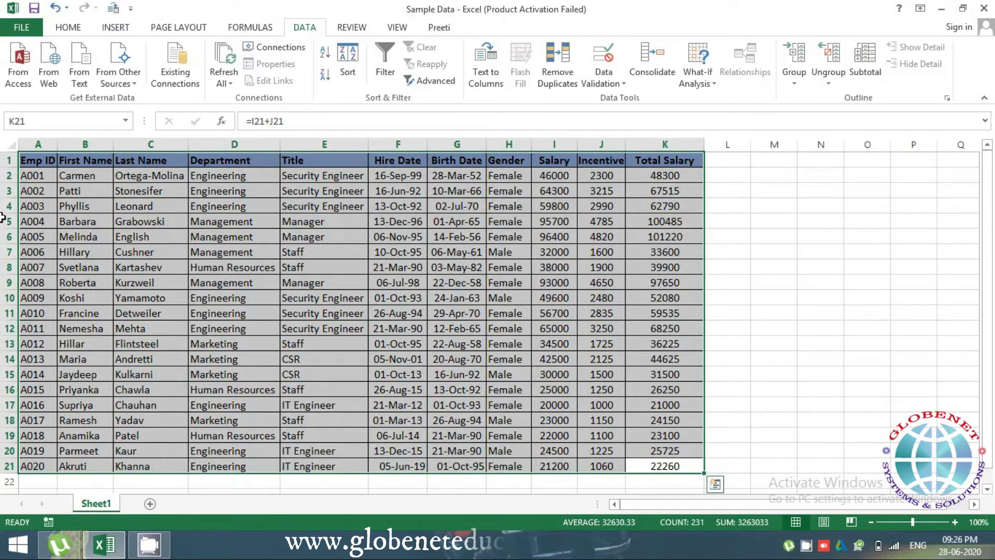
pyautogui.click(11, 266)
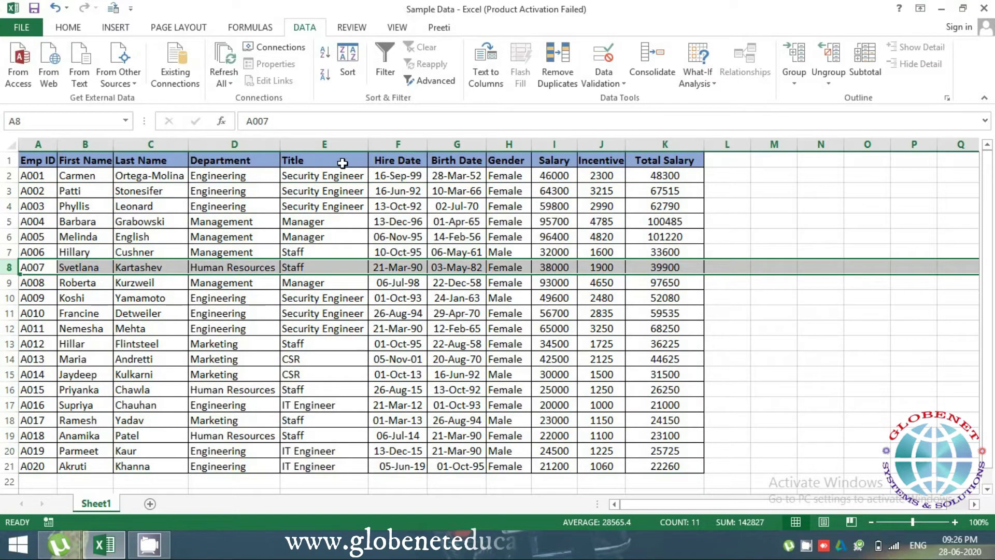
pyautogui.click(402, 158)
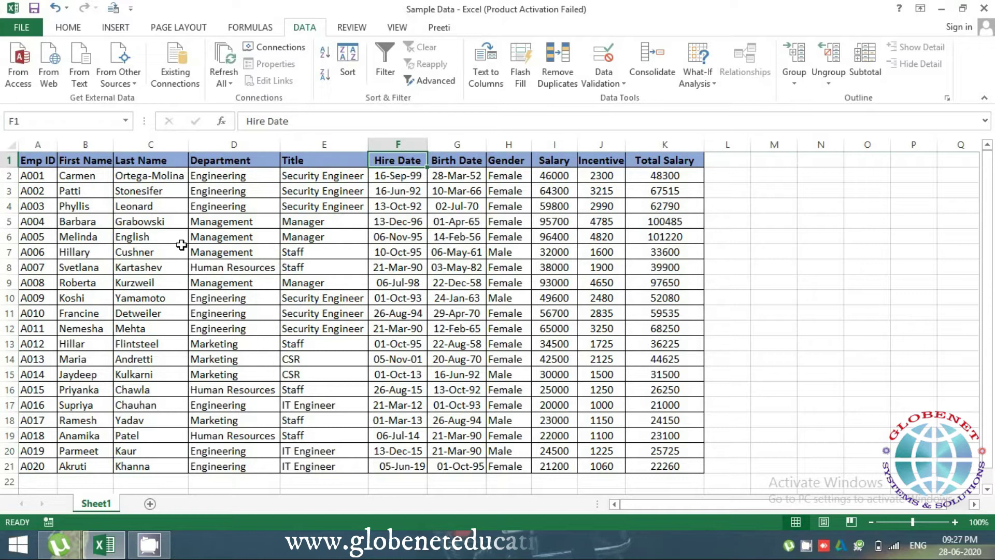
pyautogui.moveTo(29, 160); pyautogui.dragTo(684, 462)
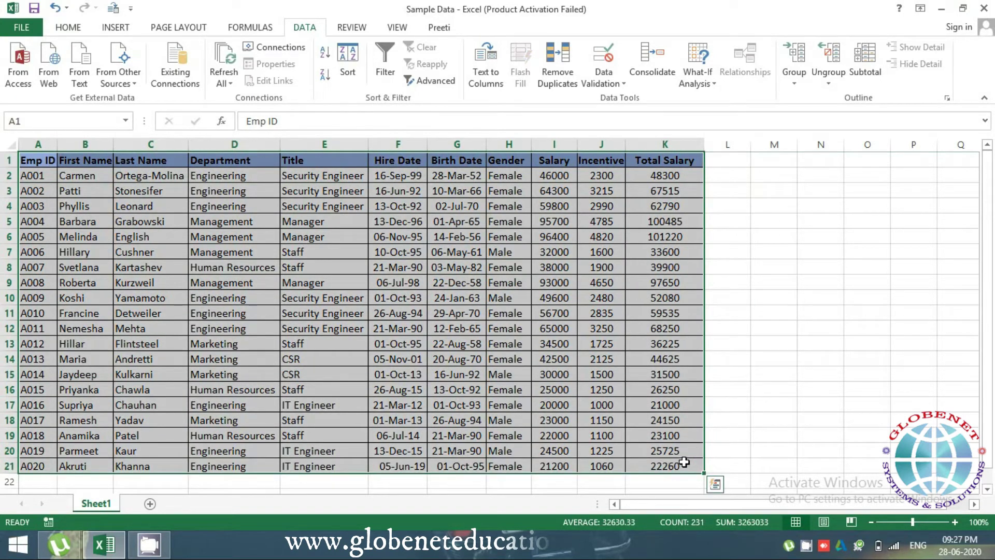
pyautogui.click(305, 234)
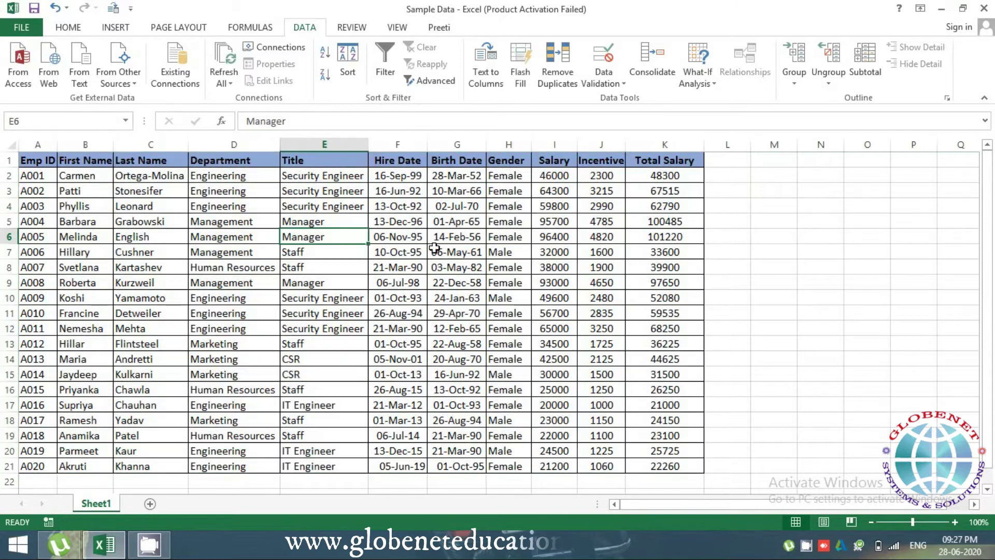
pyautogui.click(554, 191)
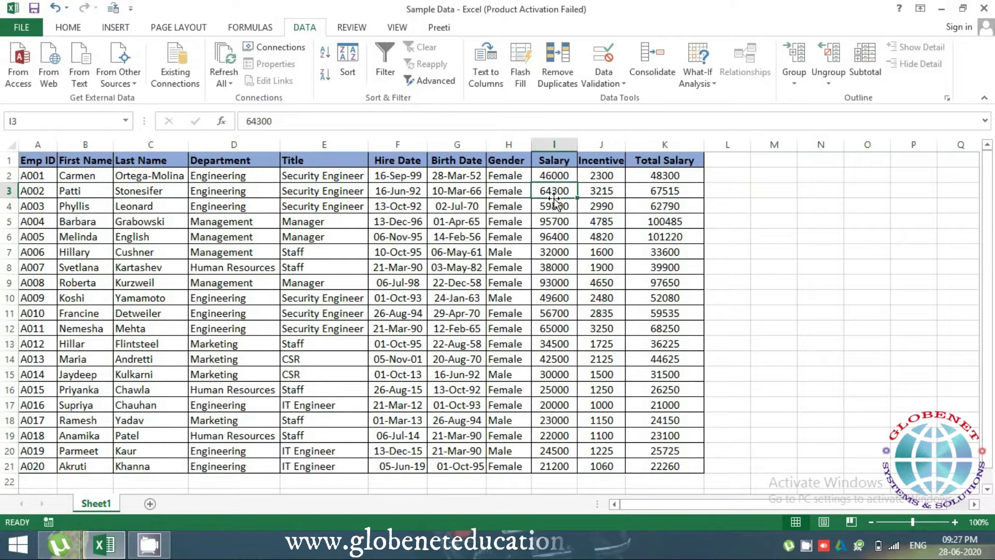
pyautogui.click(556, 215)
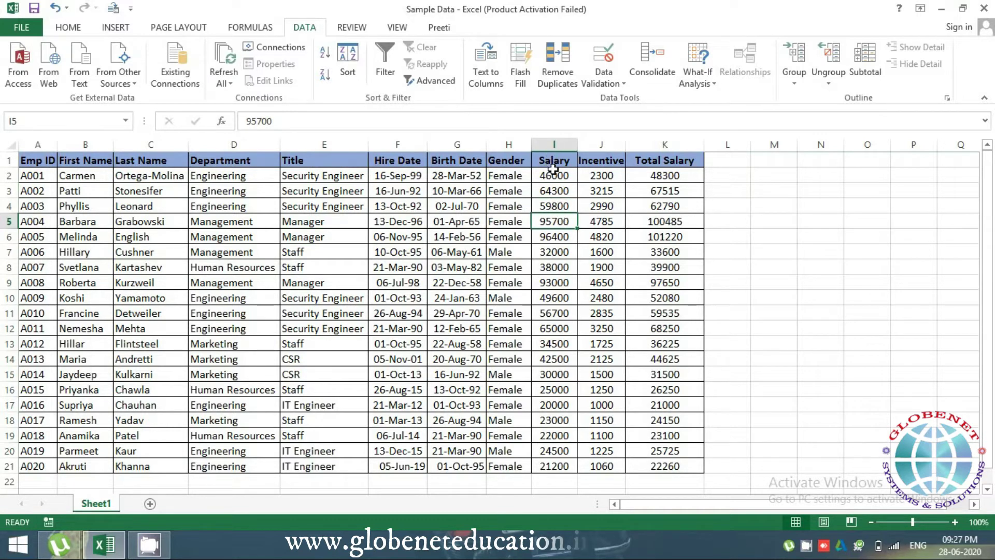
pyautogui.hotkey('ctrl', 'a')
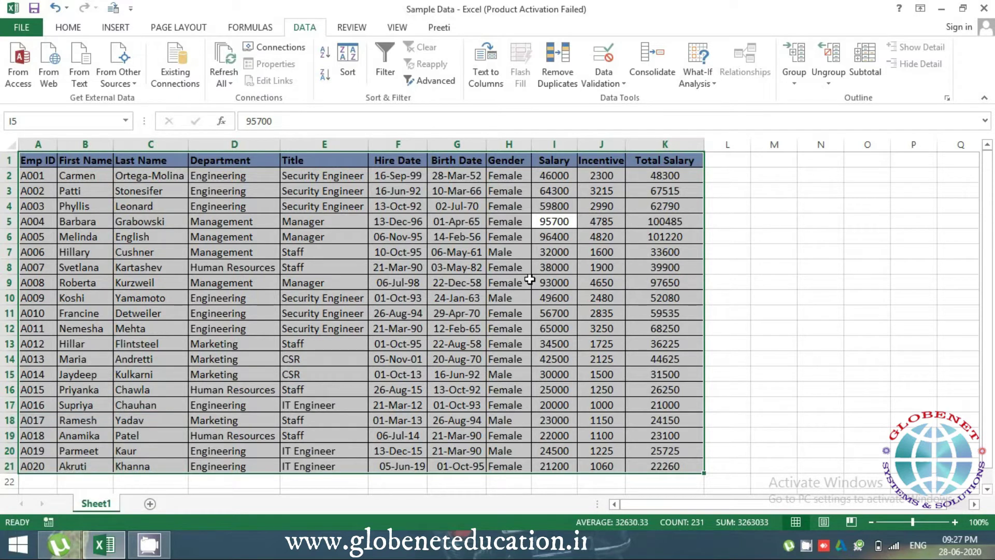
pyautogui.click(556, 220)
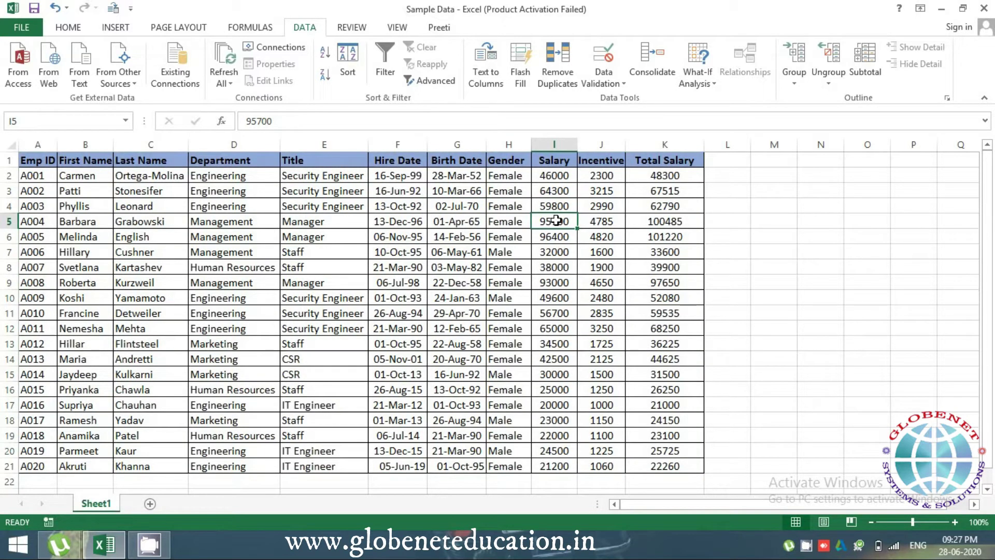
pyautogui.click(558, 244)
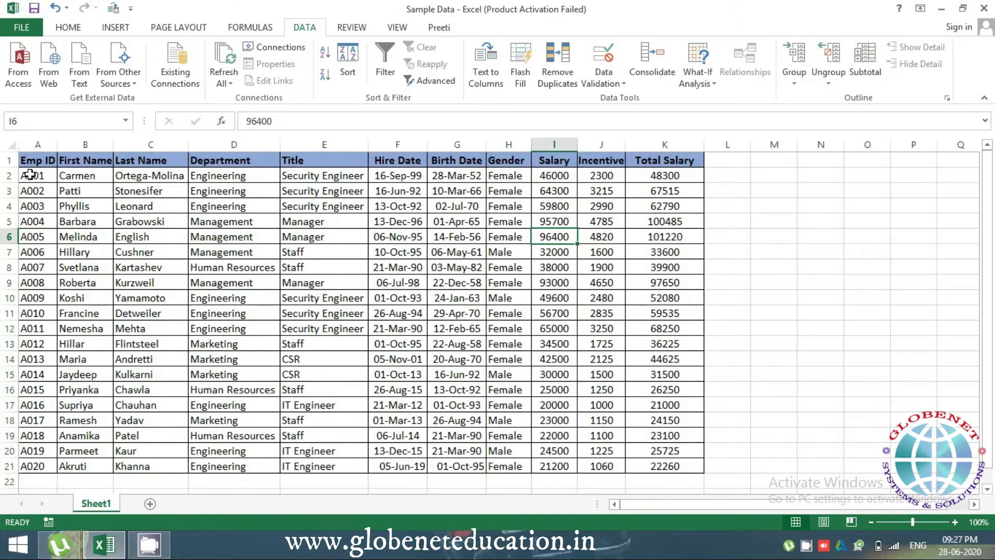
pyautogui.moveTo(30, 175); pyautogui.dragTo(27, 462)
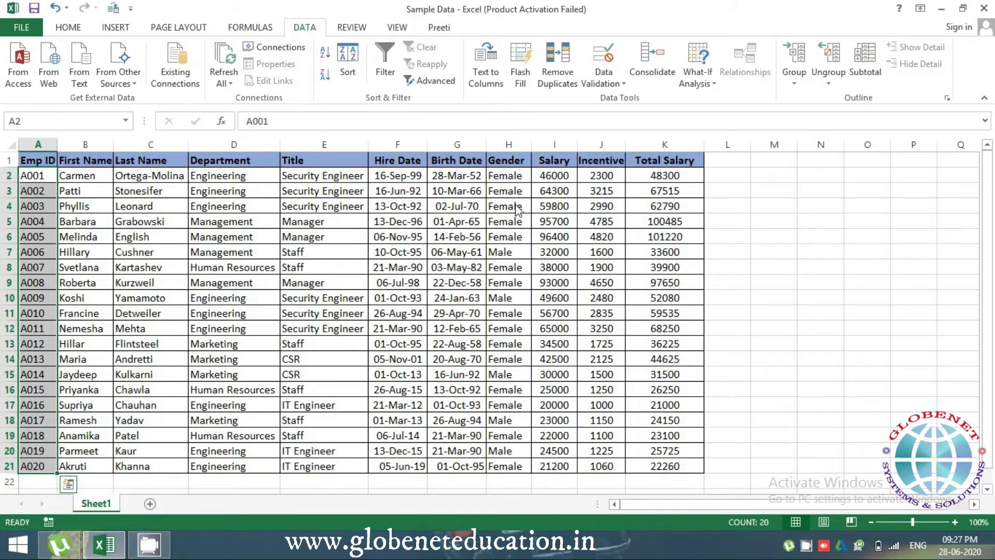
# Compare the quick sort options offered for cells in the Salary, First Name, Hire Date and Department columns.
pyautogui.click(559, 207)
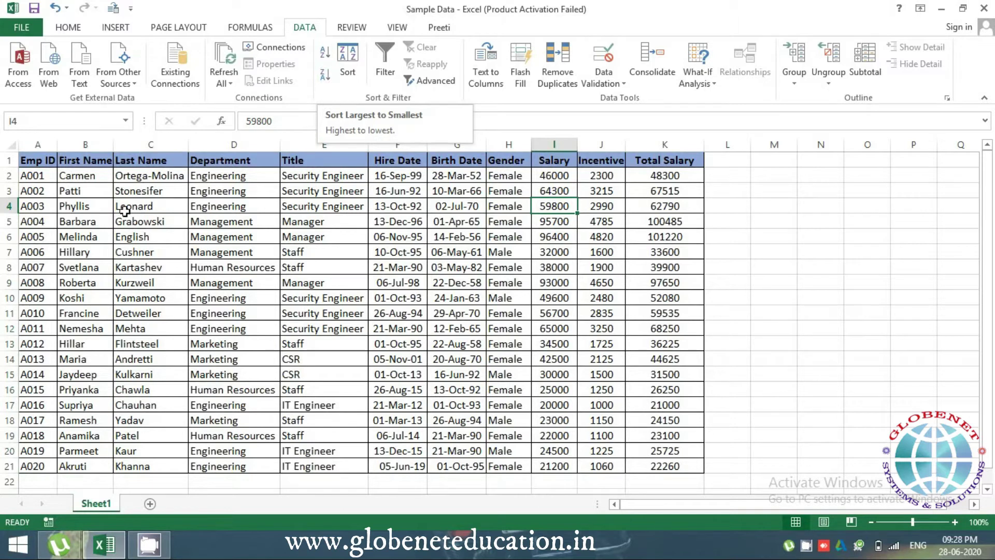
pyautogui.click(108, 211)
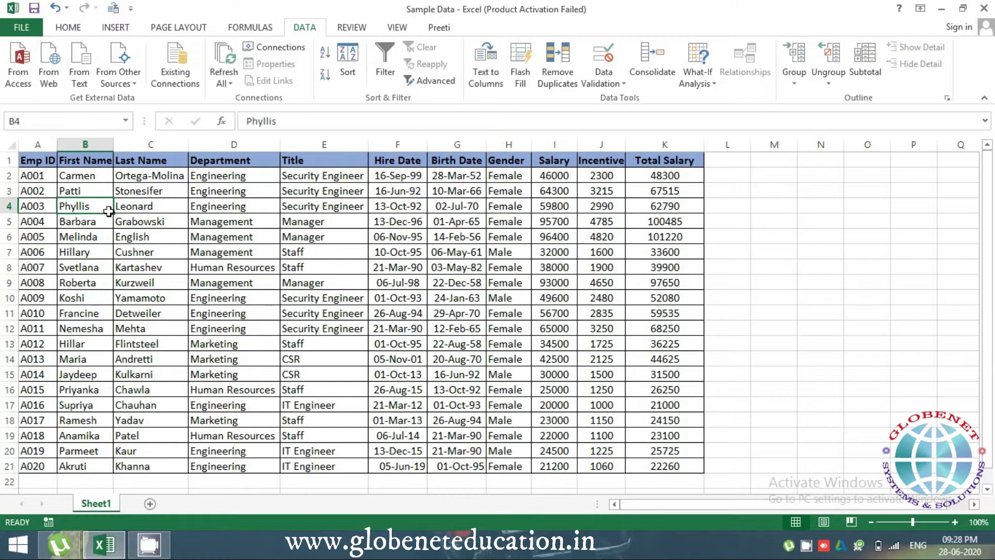
pyautogui.click(382, 222)
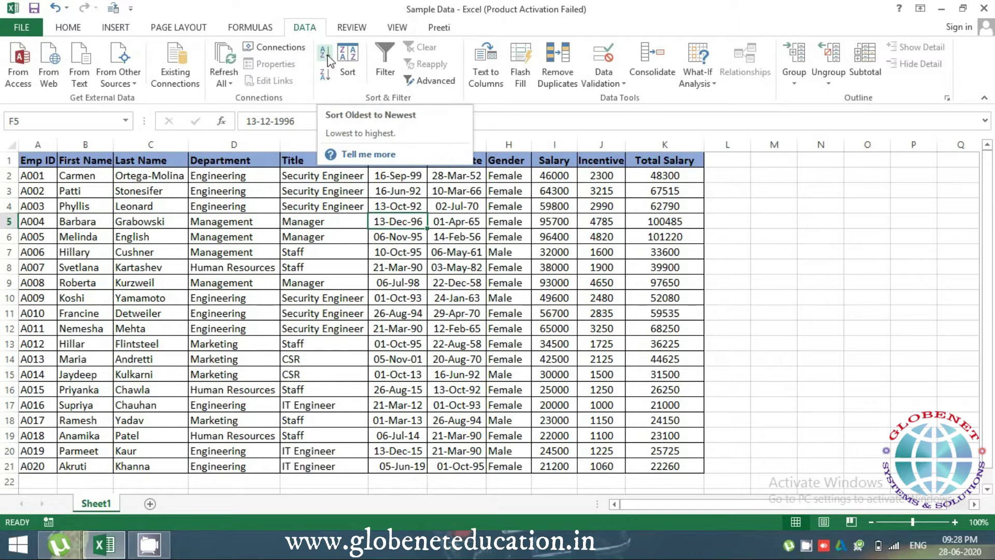
pyautogui.click(238, 206)
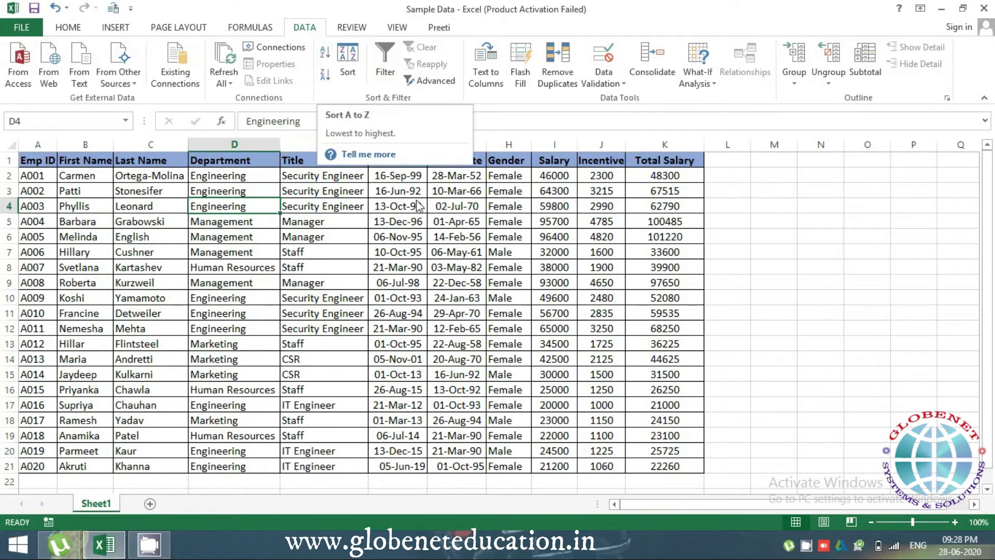
# Sort the employee table by Salary from largest to smallest and check the order of the Emp IDs.
pyautogui.click(545, 196)
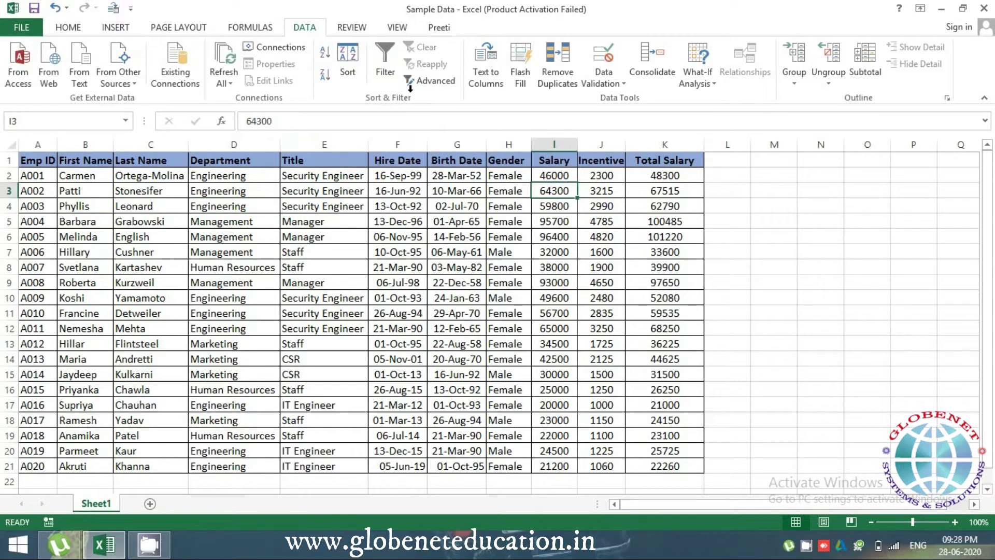
pyautogui.click(325, 76)
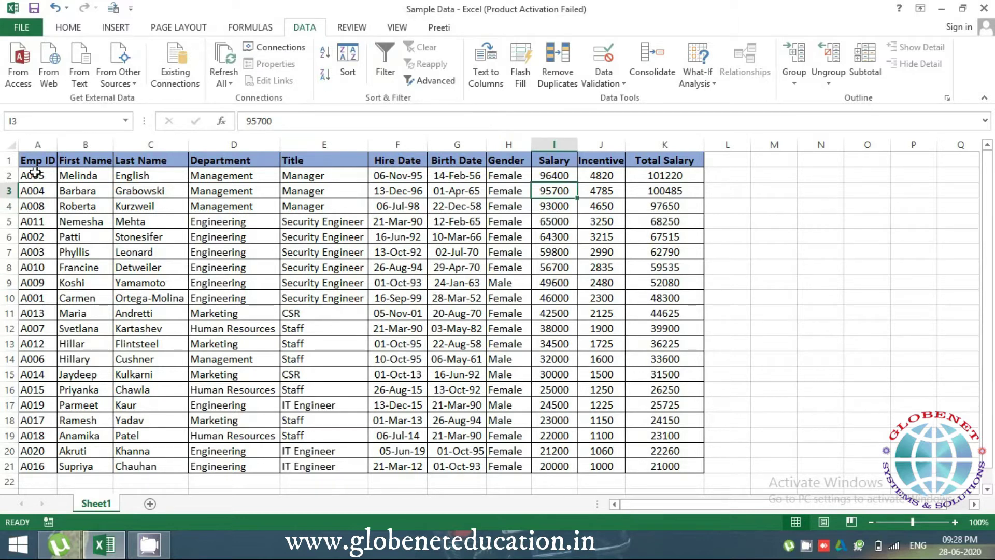
pyautogui.moveTo(33, 174); pyautogui.dragTo(33, 450)
pyautogui.click(542, 178)
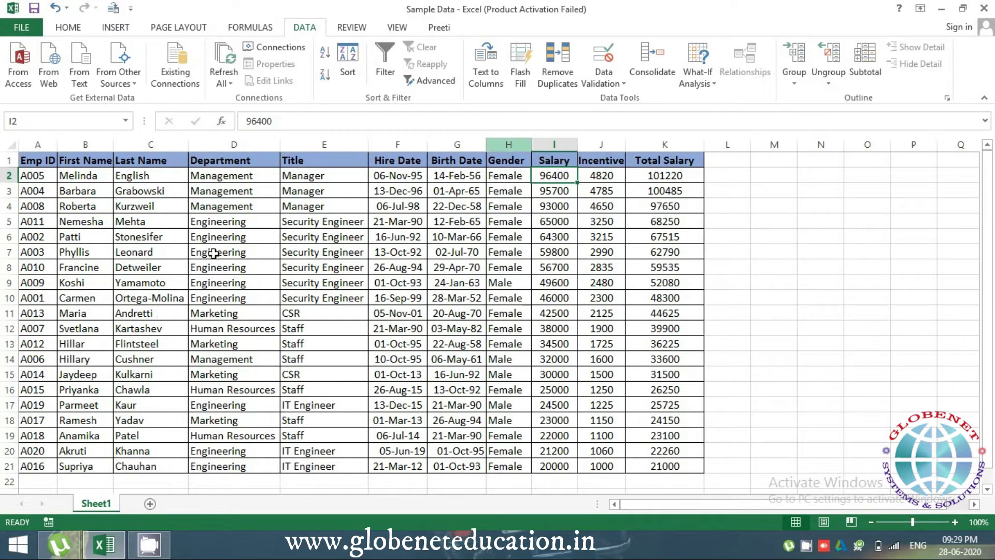
# Sort the employee table by Department from A to Z and check the grouping of the departments.
pyautogui.click(234, 217)
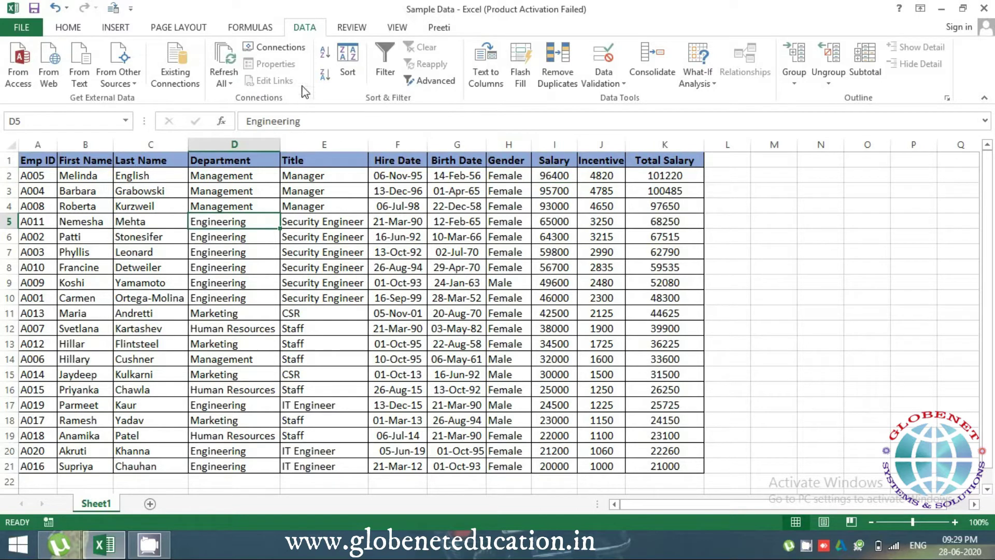
pyautogui.click(326, 56)
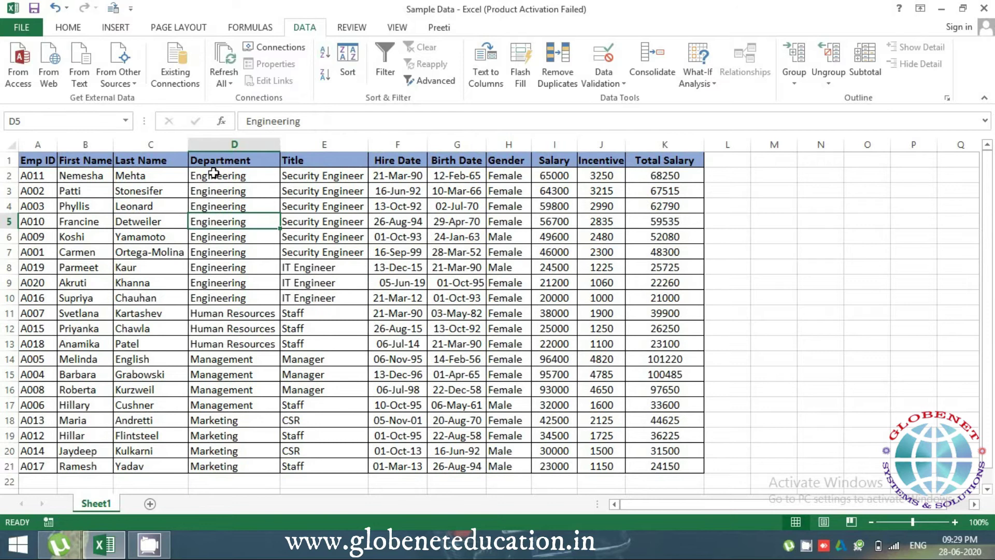
pyautogui.click(216, 166)
pyautogui.moveTo(224, 173); pyautogui.dragTo(241, 298)
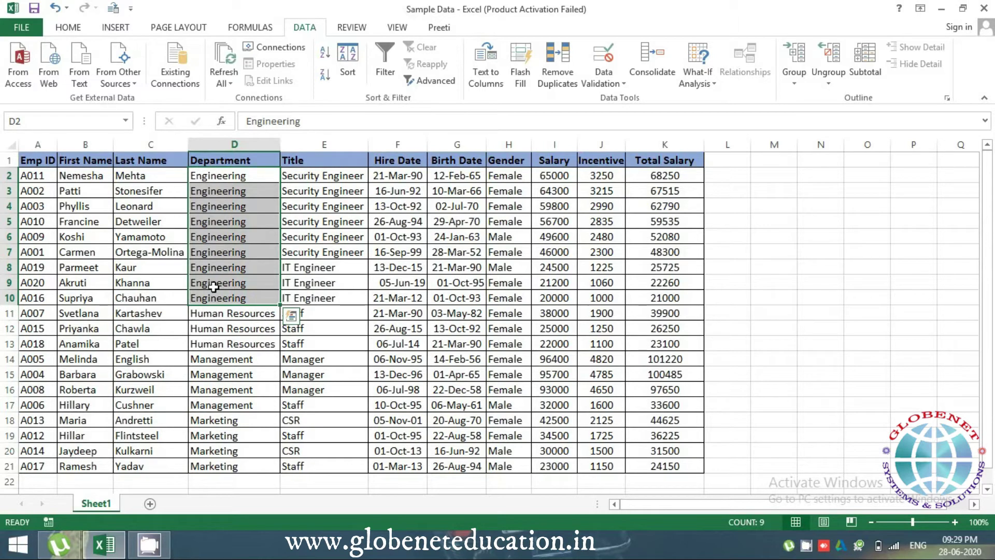
pyautogui.click(208, 316)
pyautogui.click(204, 374)
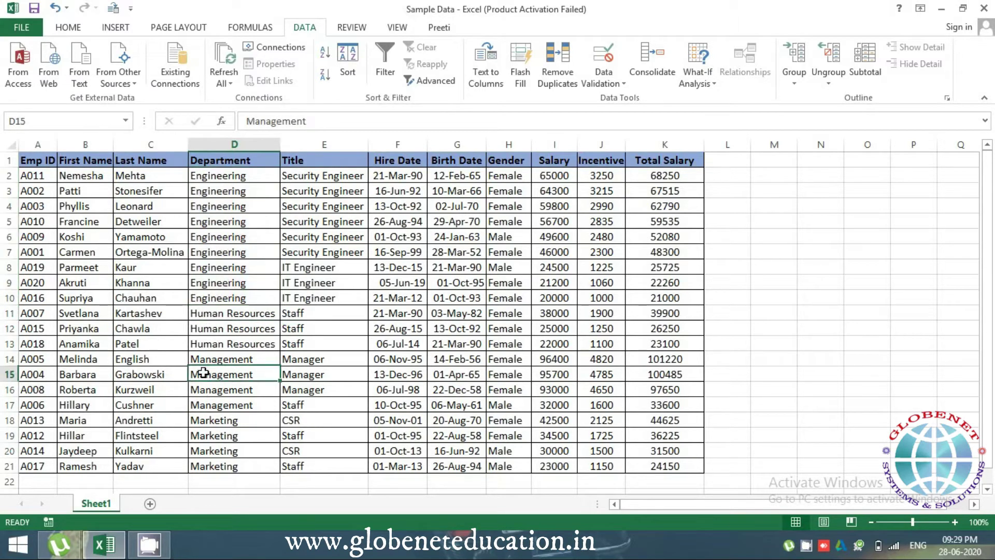
pyautogui.click(210, 456)
pyautogui.click(224, 251)
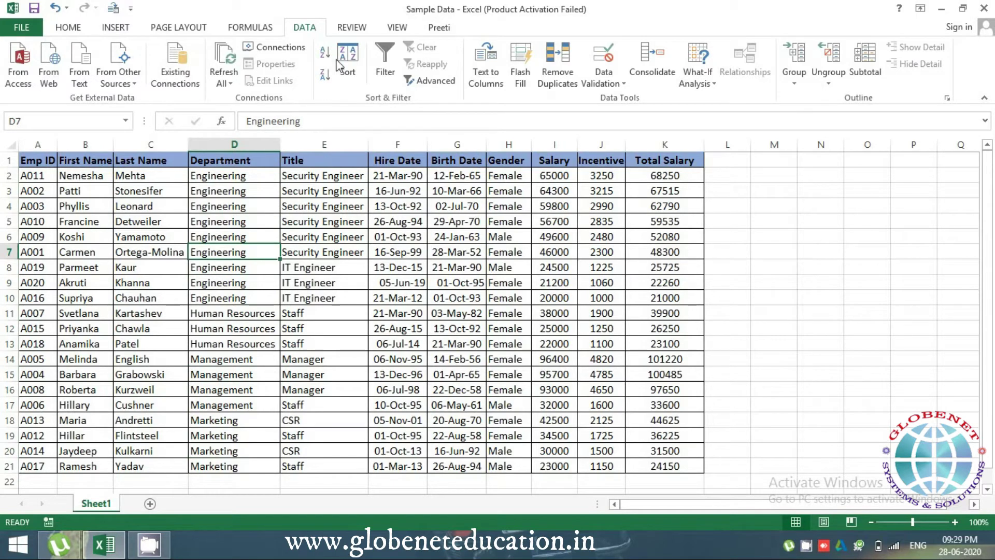
pyautogui.click(333, 219)
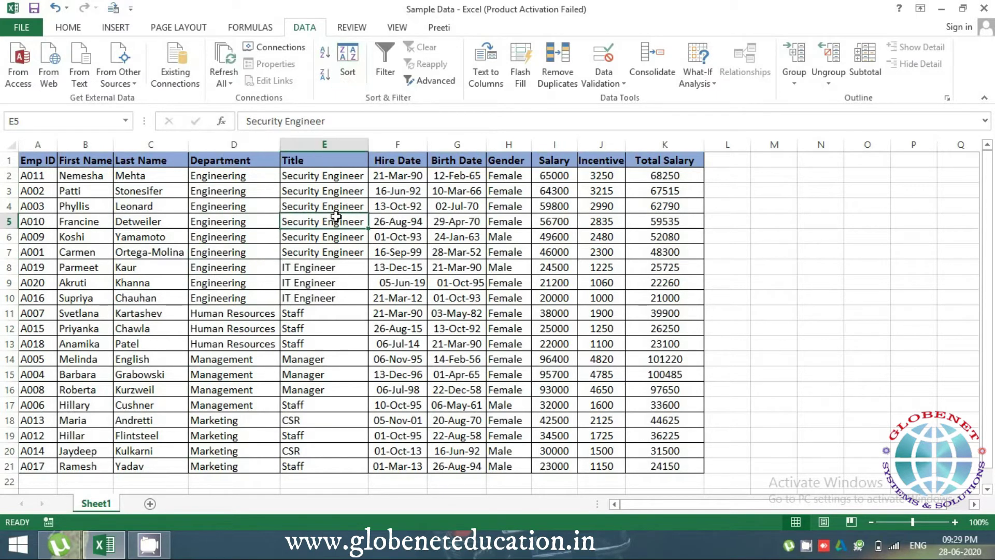
pyautogui.click(348, 61)
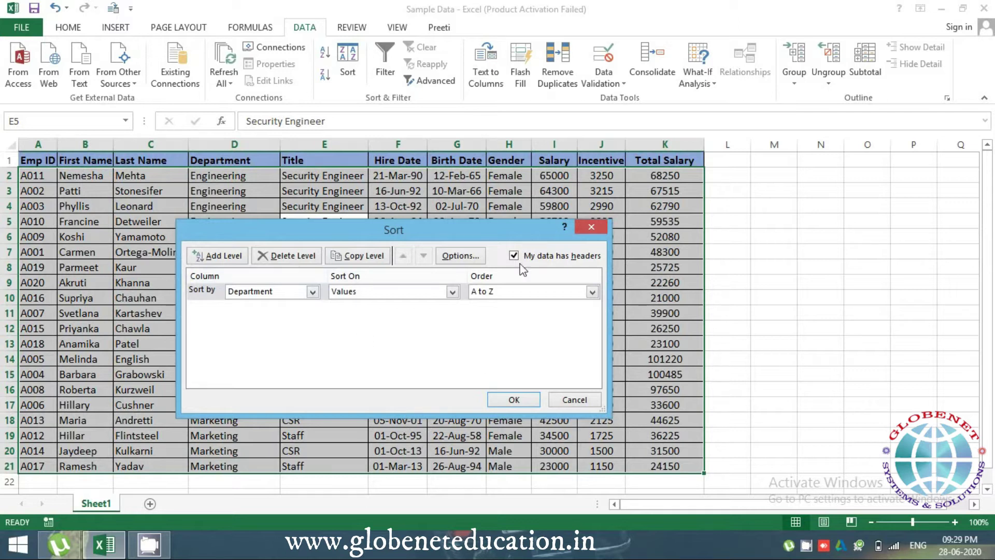
pyautogui.click(596, 225)
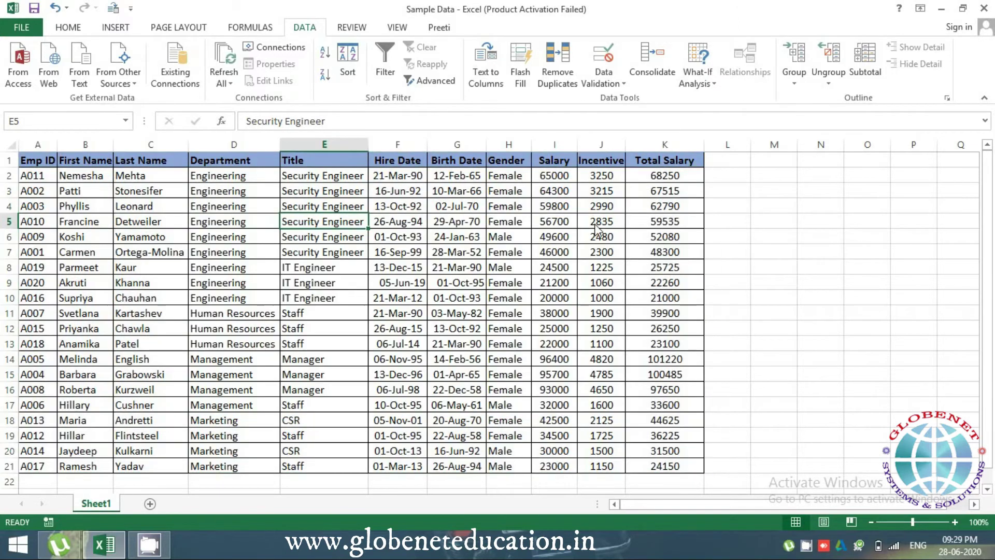
# Review the columns available to sort by in the custom Sort settings, and close them without sorting.
pyautogui.click(315, 312)
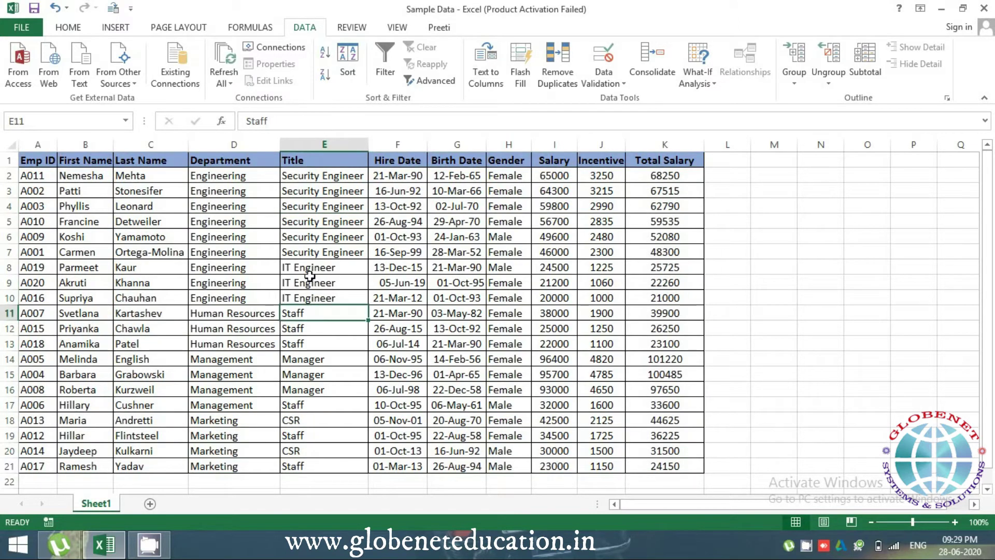
pyautogui.click(290, 254)
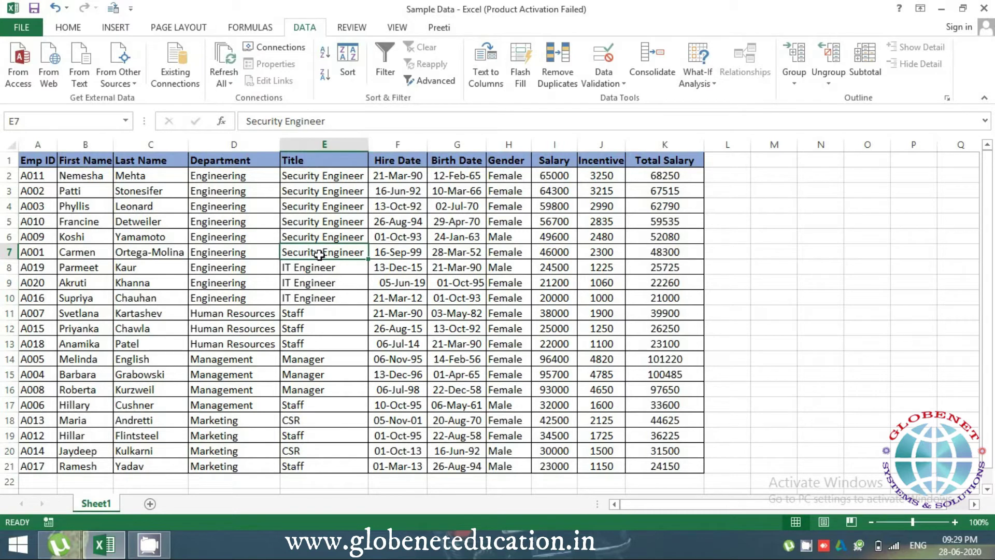
pyautogui.click(348, 78)
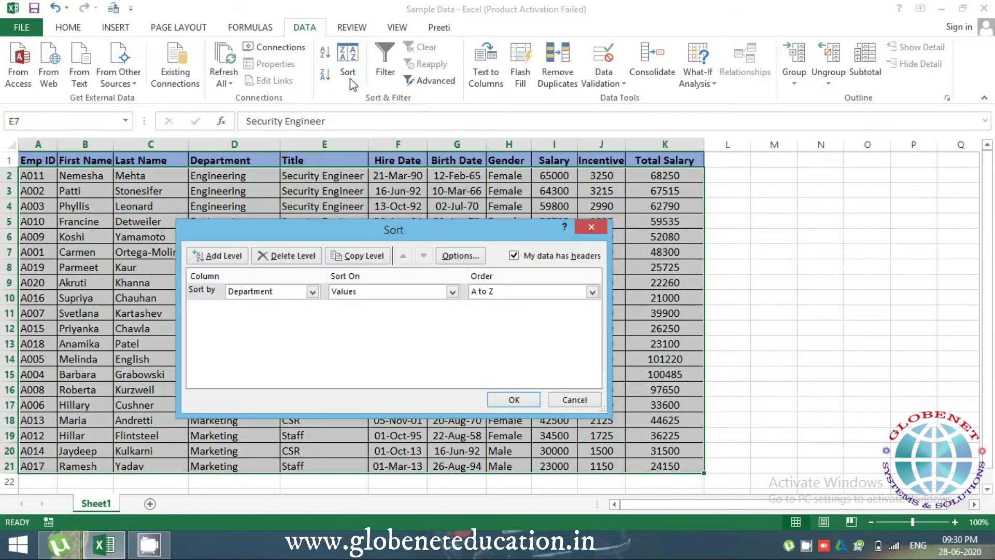
pyautogui.click(259, 296)
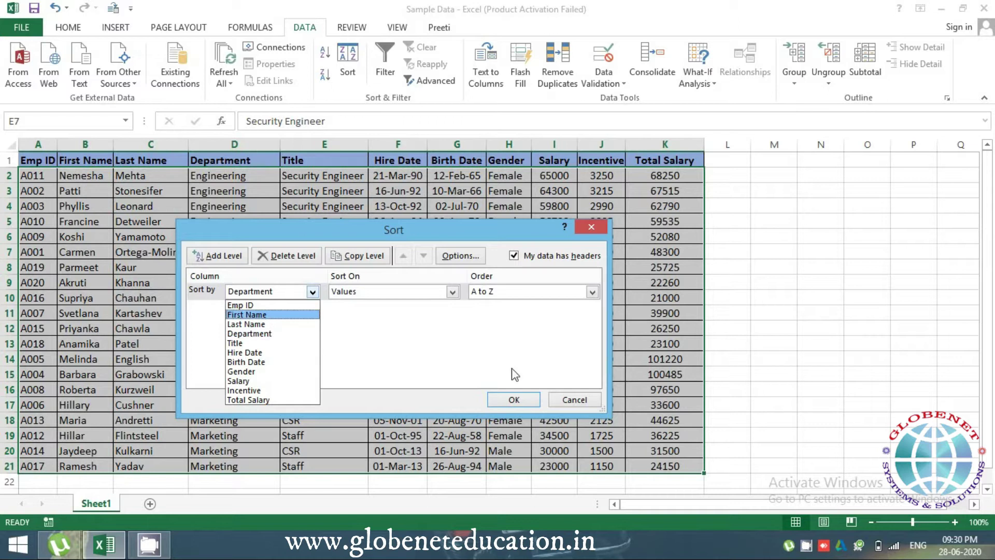
pyautogui.click(577, 403)
pyautogui.click(576, 400)
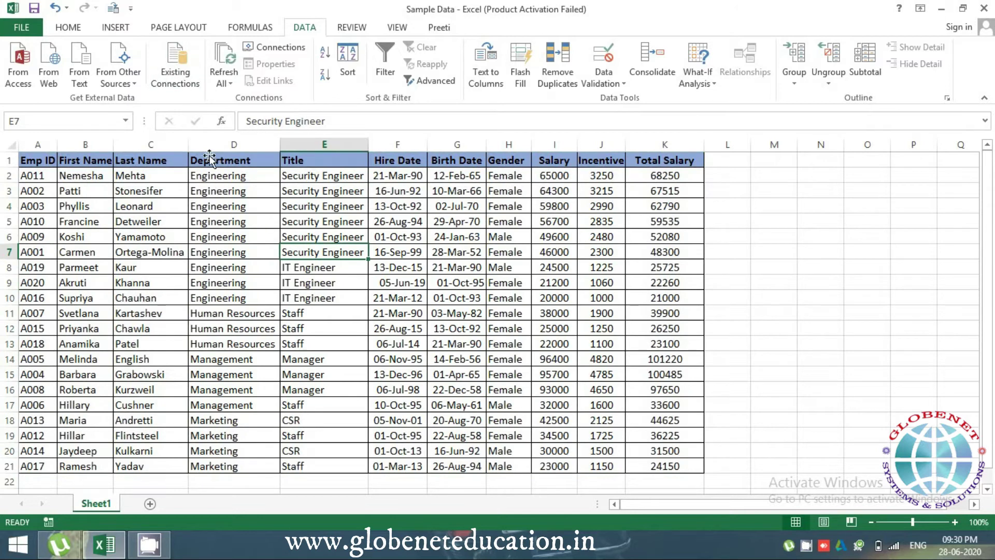
# Examine the Department column and the Salary cells within the Engineering group.
pyautogui.moveTo(238, 176); pyautogui.dragTo(276, 463)
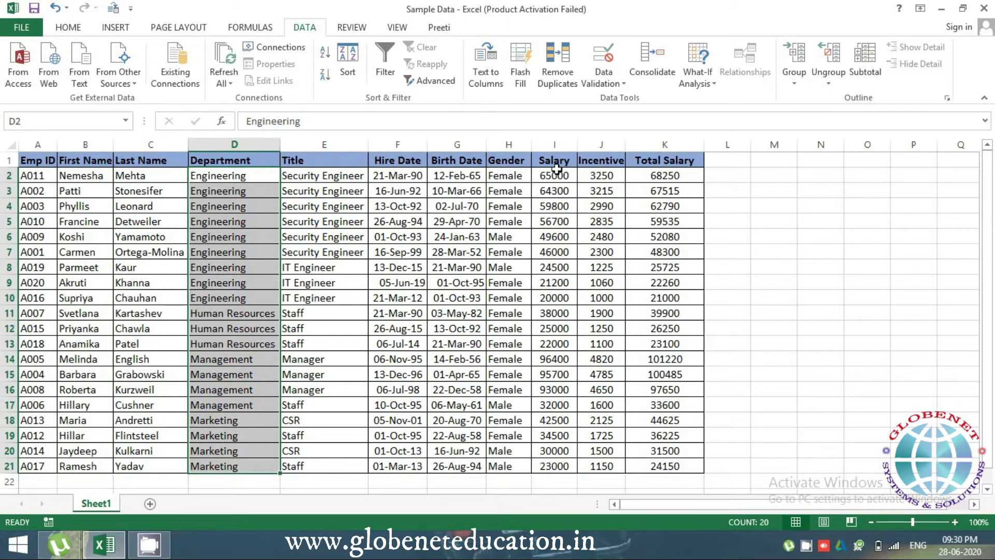
pyautogui.moveTo(559, 172); pyautogui.dragTo(566, 254)
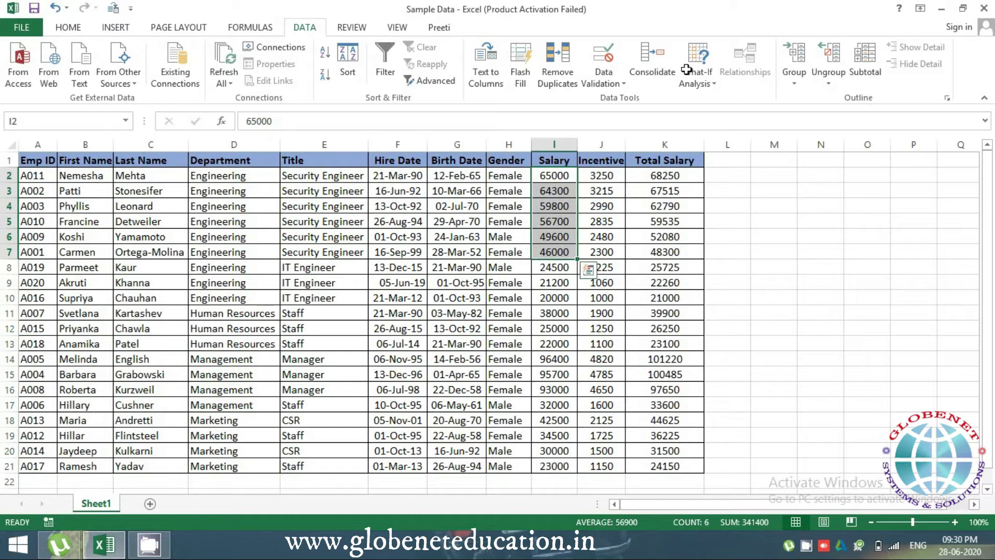
pyautogui.moveTo(215, 176); pyautogui.dragTo(555, 296)
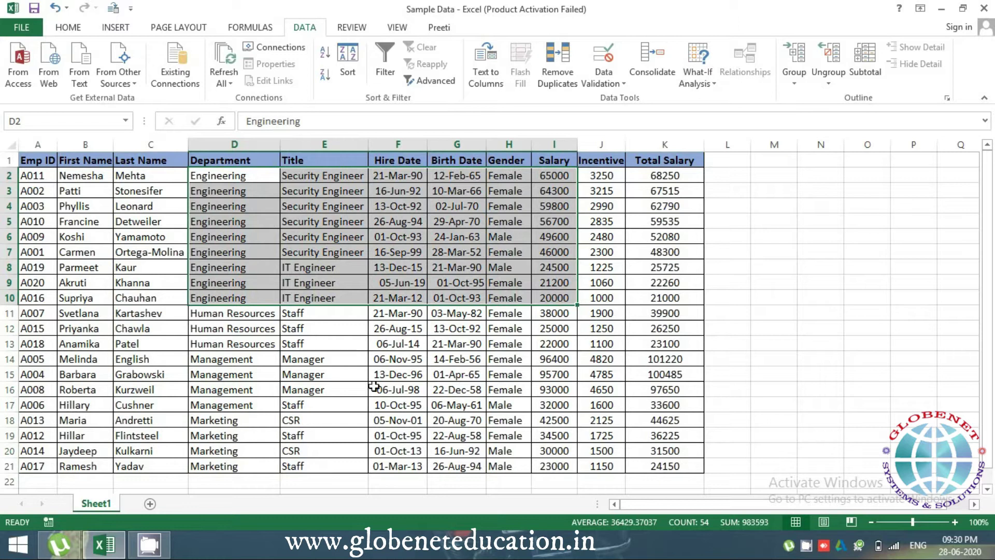
pyautogui.click(559, 237)
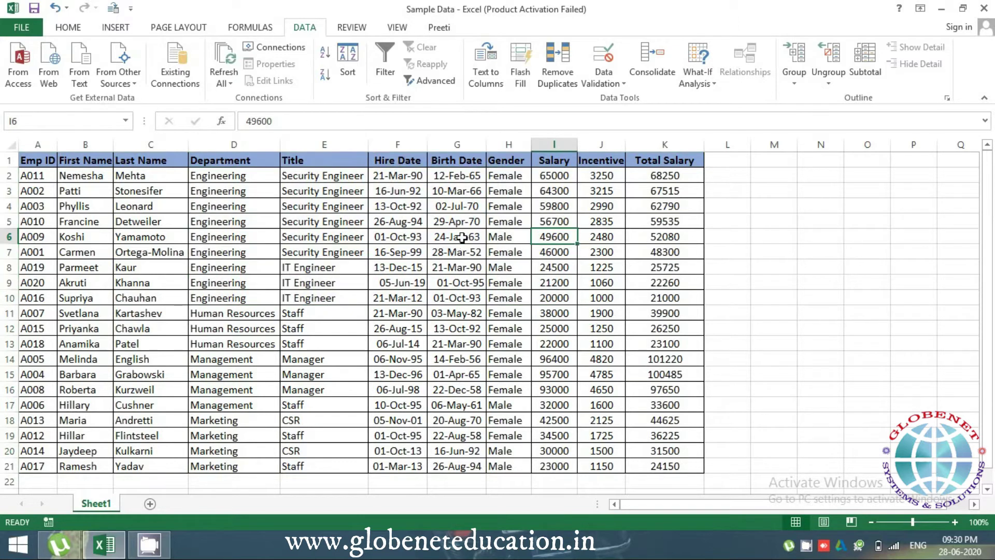
# Sort the employee table by Emp ID from A to Z and check how the departments and salaries are ordered.
pyautogui.click(25, 298)
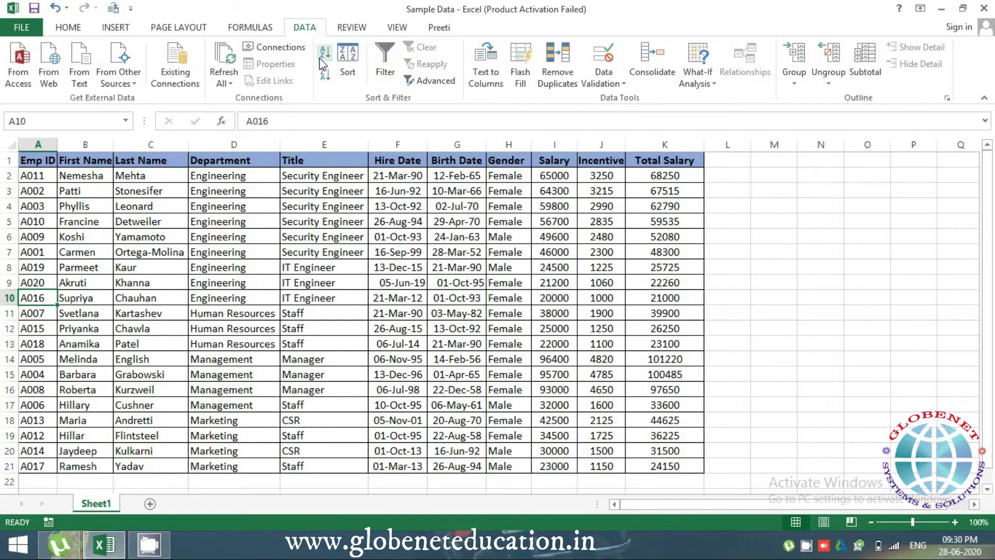
pyautogui.click(324, 53)
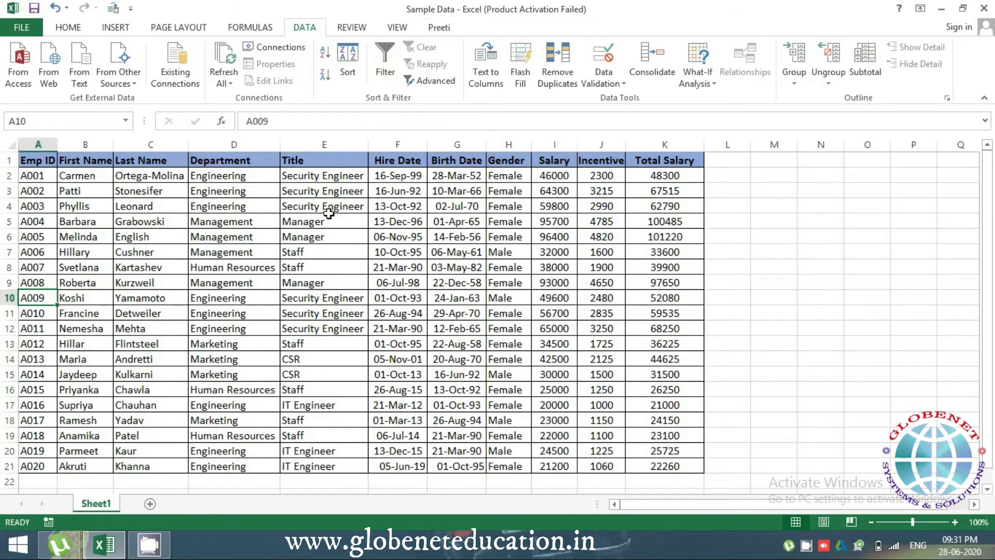
pyautogui.moveTo(253, 173); pyautogui.dragTo(573, 278)
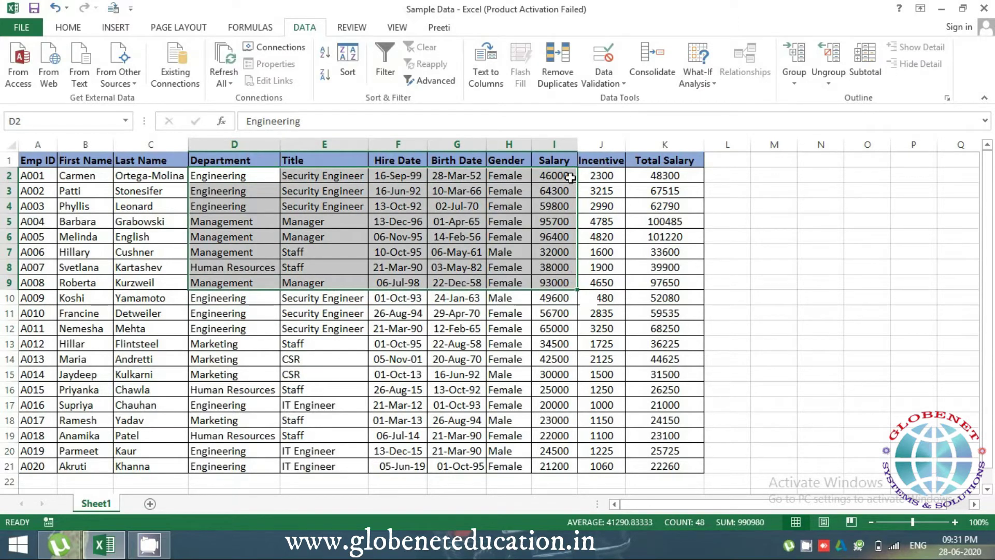
pyautogui.click(246, 203)
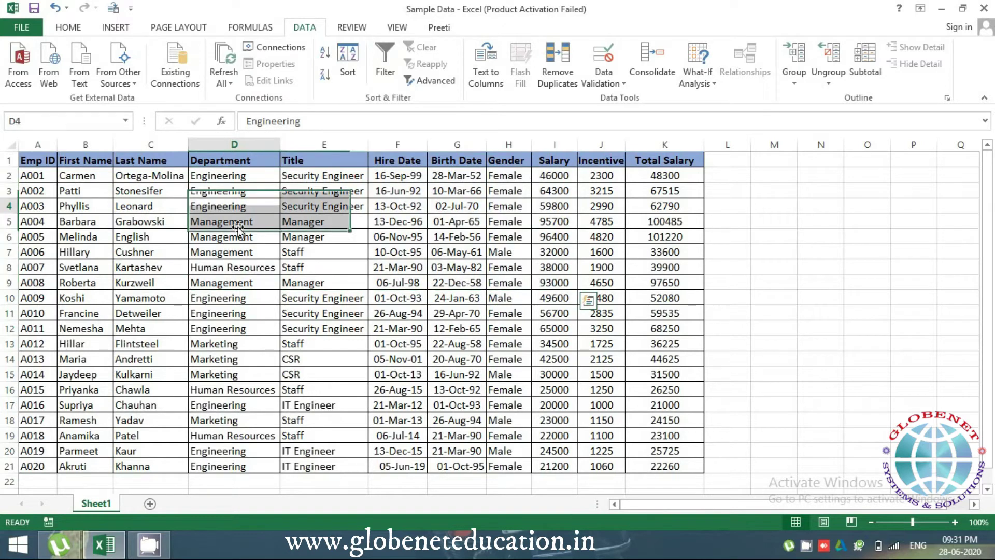
pyautogui.click(236, 235)
pyautogui.moveTo(231, 218); pyautogui.dragTo(535, 248)
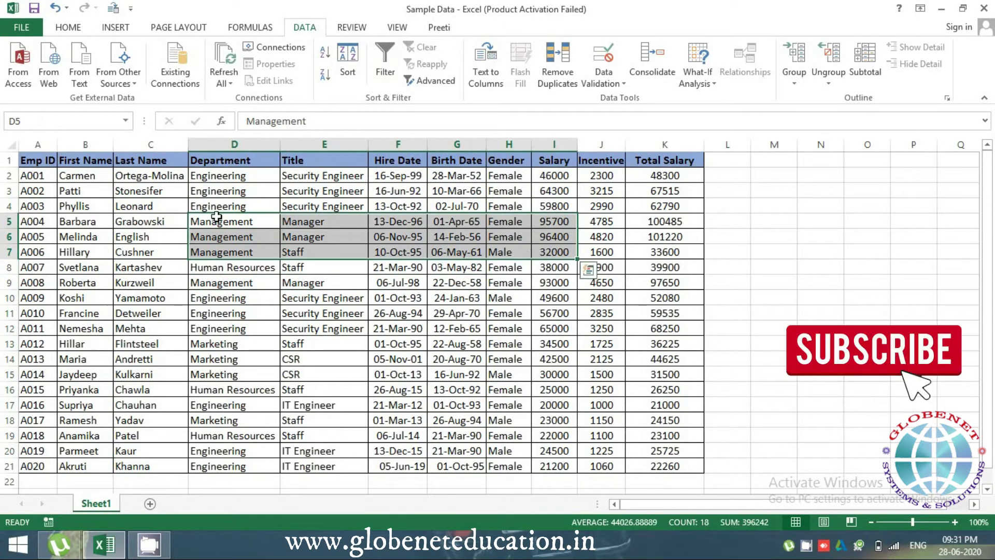
# Start a custom sort of the employee table with Department as the first sort column.
pyautogui.click(304, 221)
pyautogui.click(347, 63)
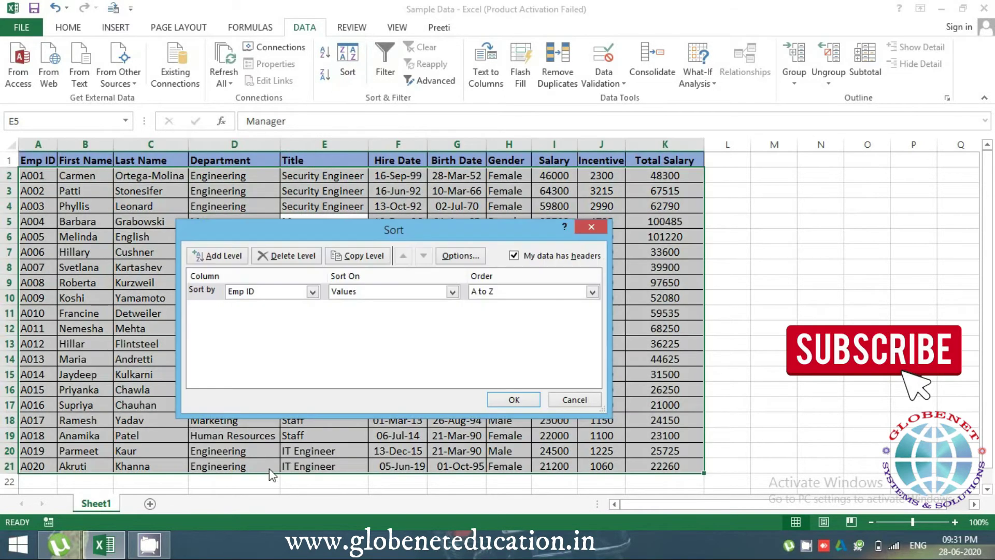
pyautogui.click(251, 294)
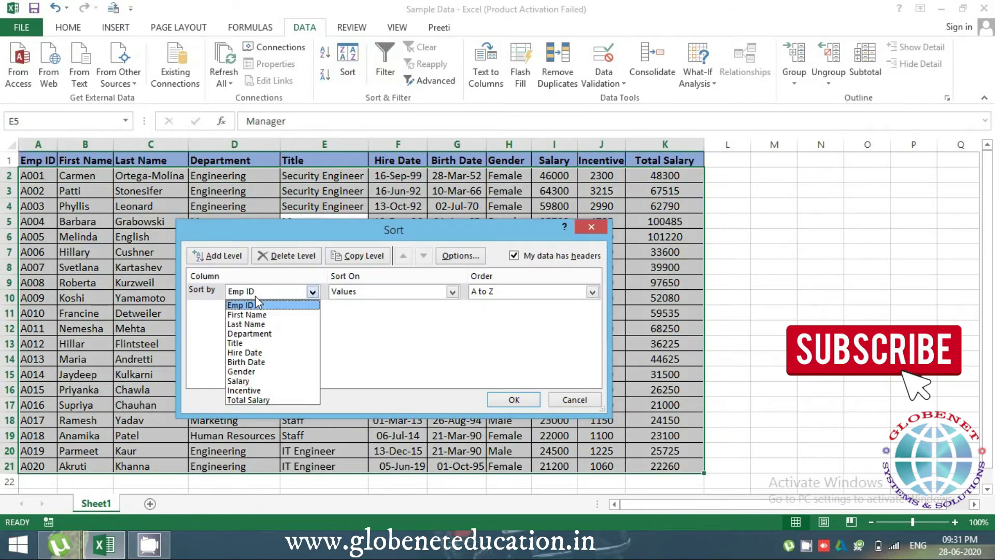
pyautogui.click(254, 334)
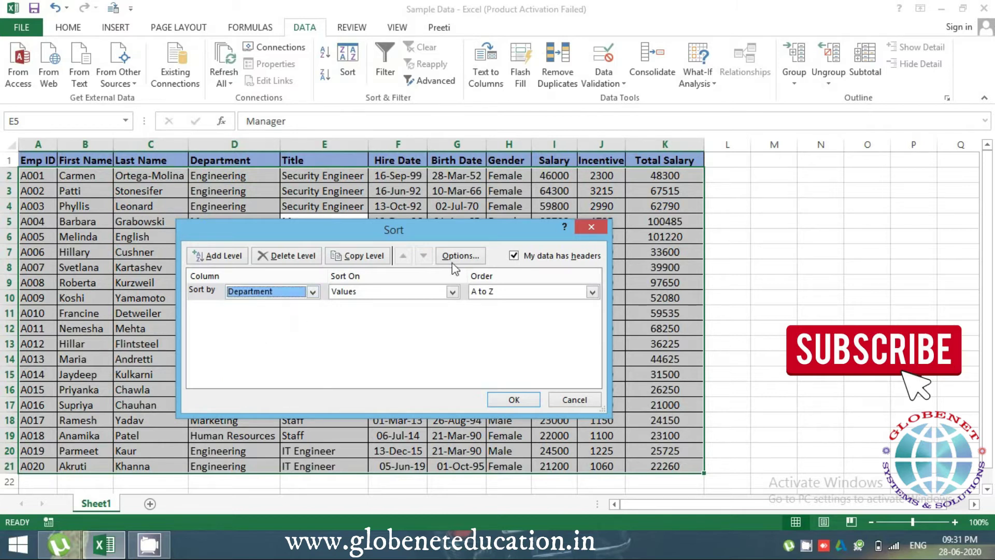
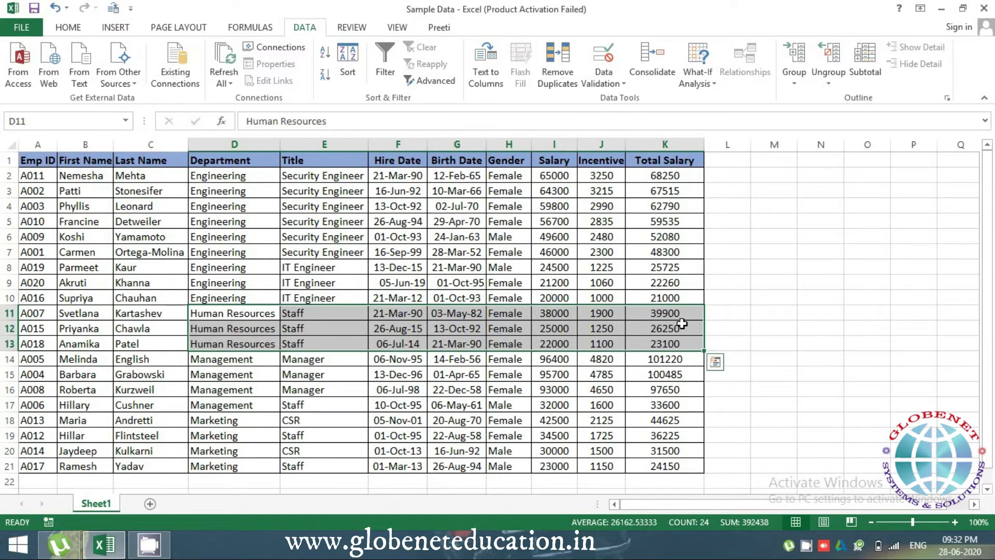
# Duplicate the Total Salary level in the custom sort, delete the duplicate level, and leave without sorting.
pyautogui.click(322, 286)
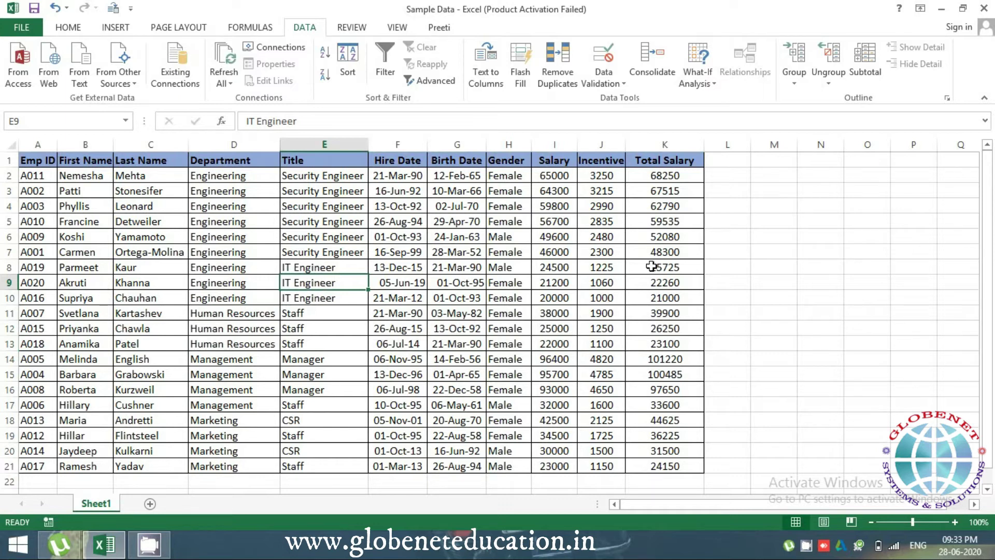
pyautogui.click(348, 76)
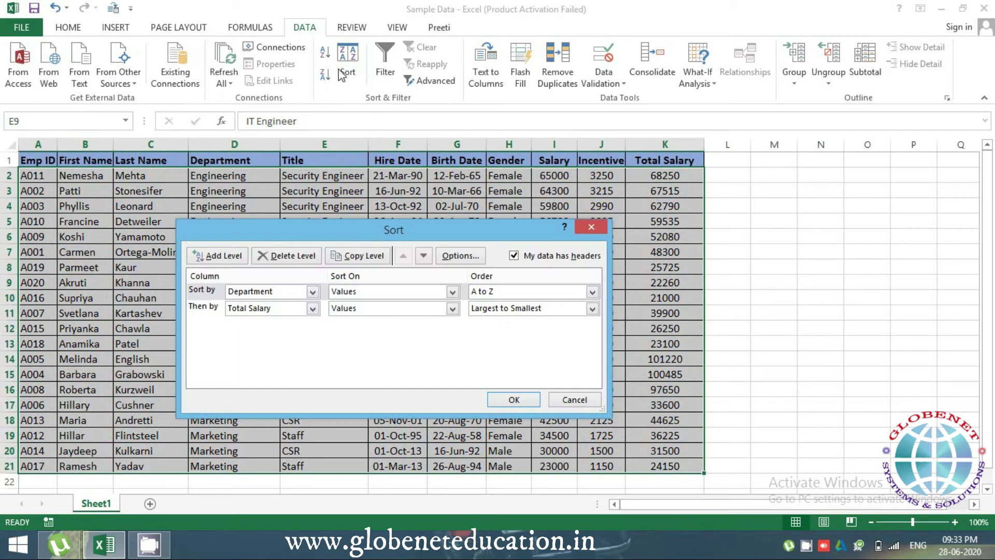
pyautogui.click(196, 307)
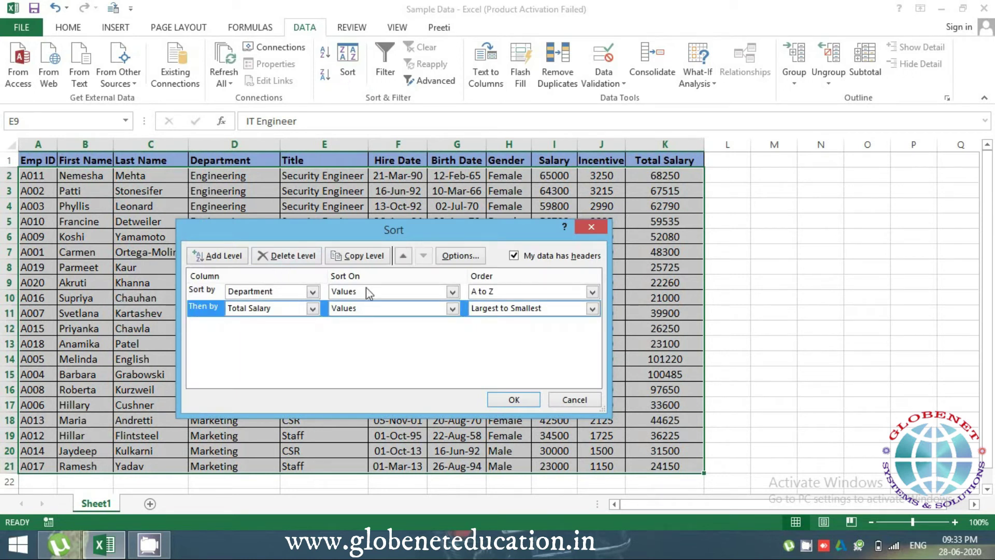
pyautogui.click(365, 257)
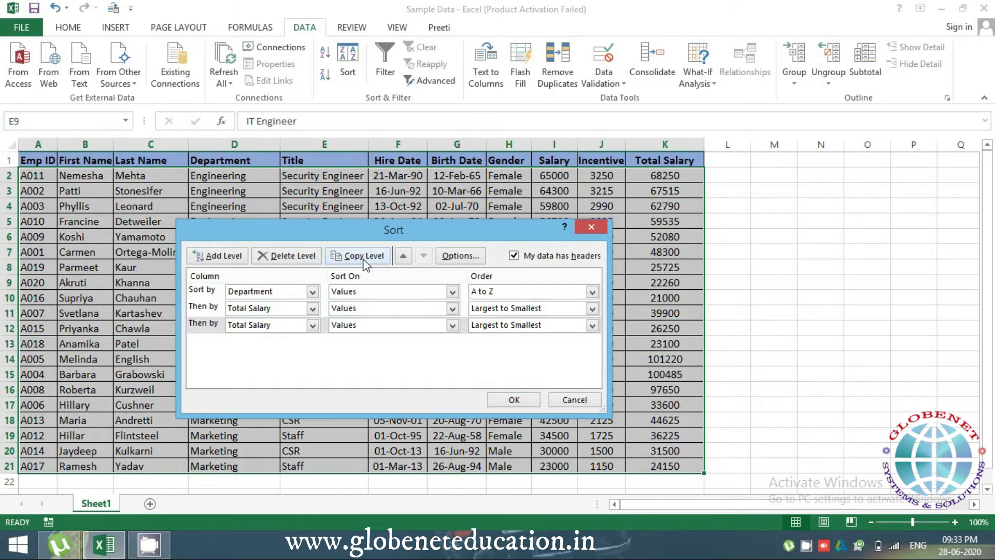
pyautogui.click(312, 325)
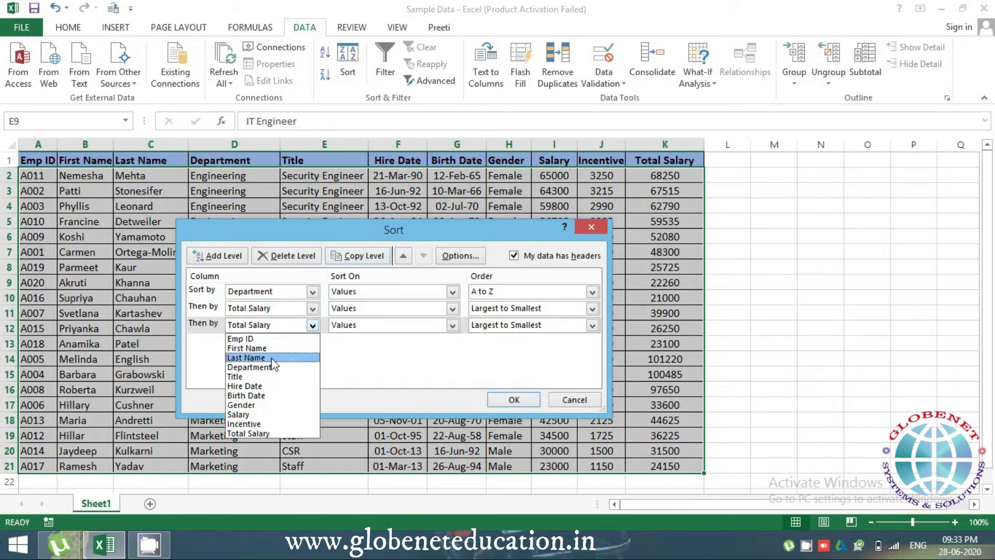
pyautogui.click(204, 325)
pyautogui.click(286, 255)
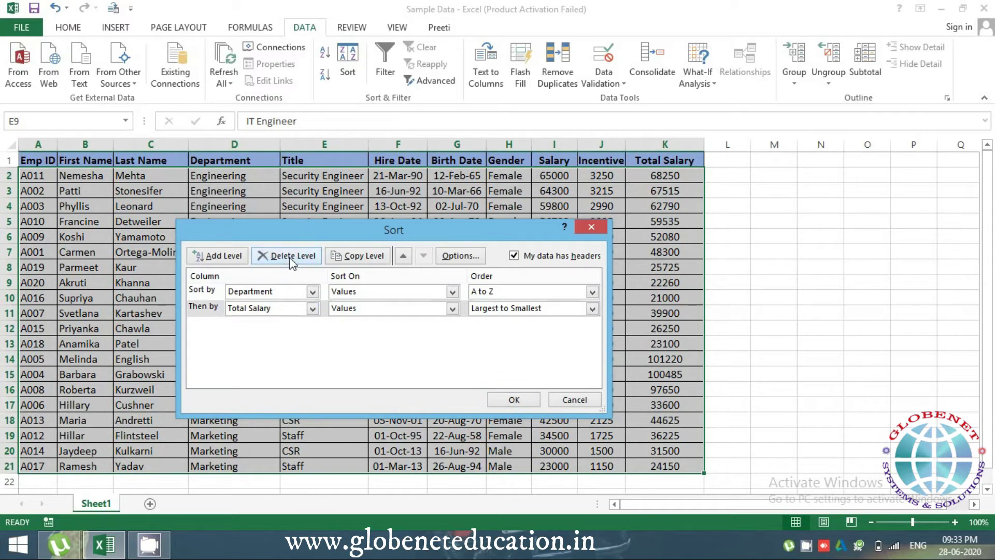
pyautogui.click(574, 399)
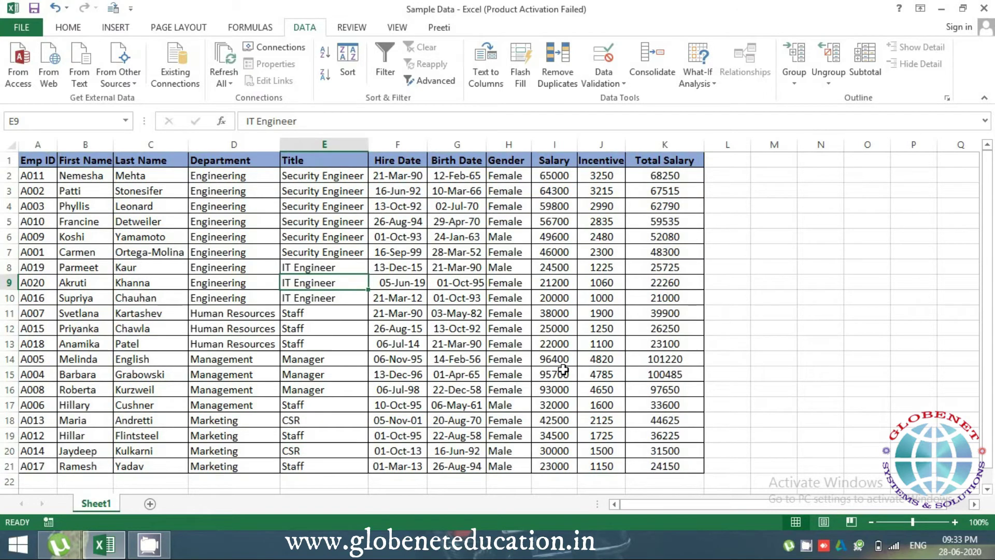
# Examine the table's header row, including the Title and Department headers, and the records beneath it.
pyautogui.moveTo(24, 161); pyautogui.dragTo(691, 134)
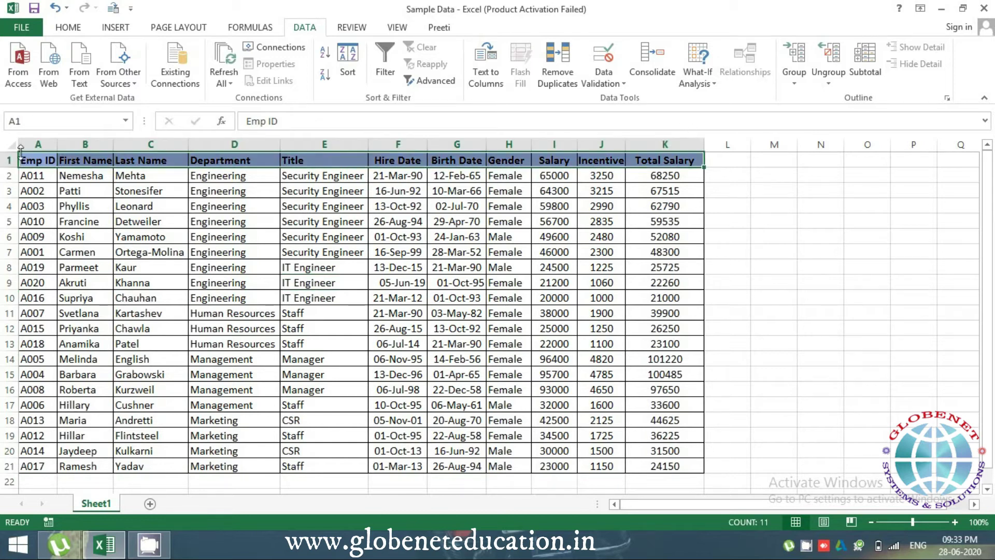
pyautogui.click(301, 165)
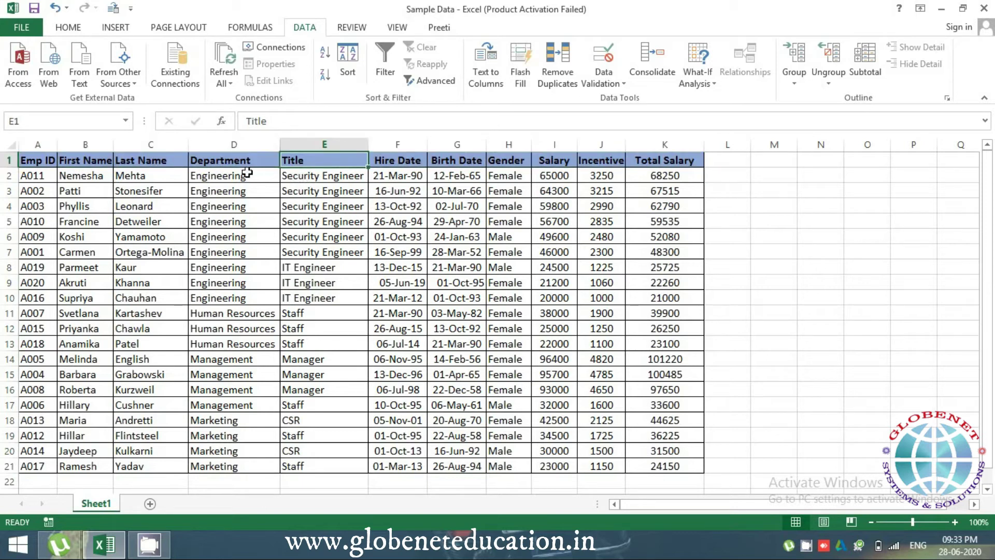
pyautogui.click(203, 163)
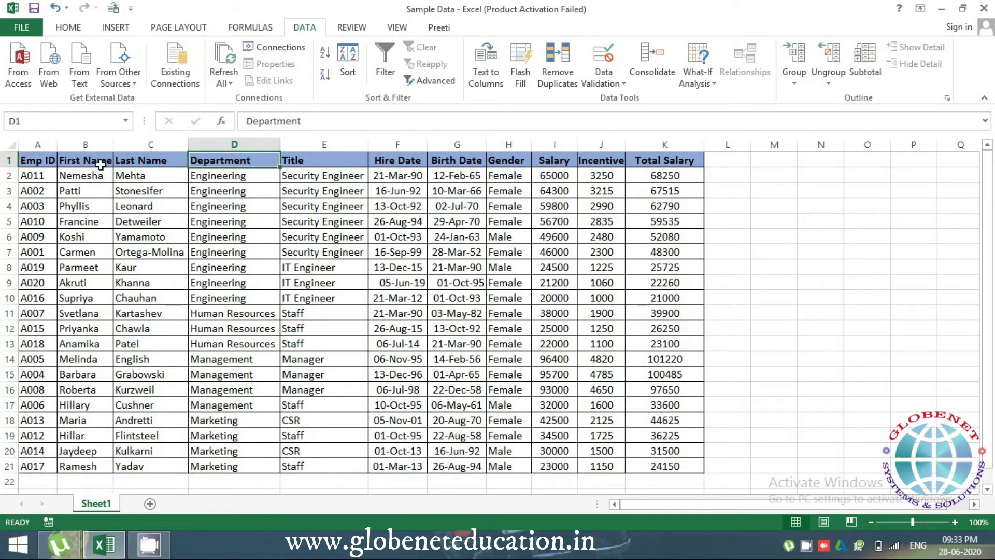
pyautogui.moveTo(43, 157); pyautogui.dragTo(554, 267)
pyautogui.click(349, 160)
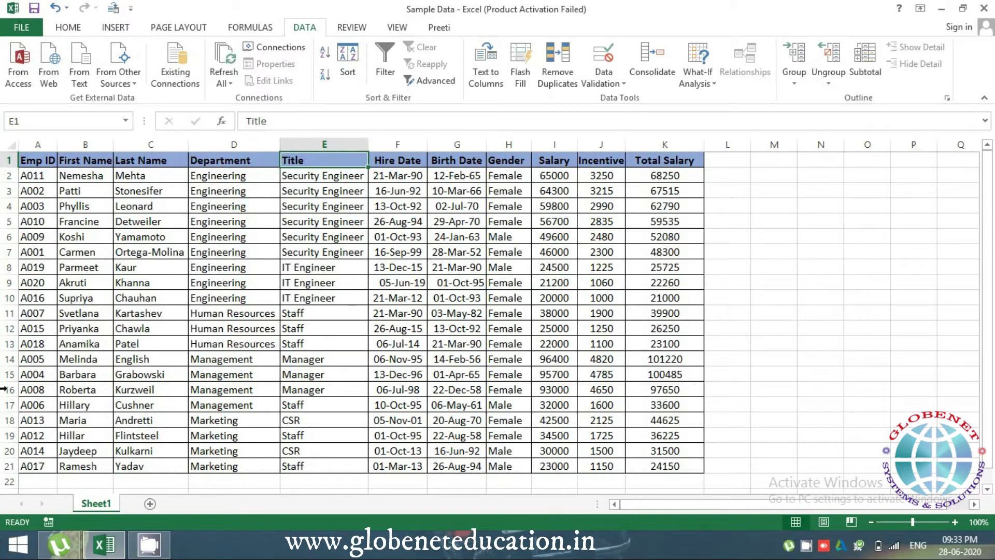
pyautogui.click(9, 359)
# Apply the custom sort by Department from A to Z, then by Total Salary from largest to smallest.
pyautogui.click(124, 283)
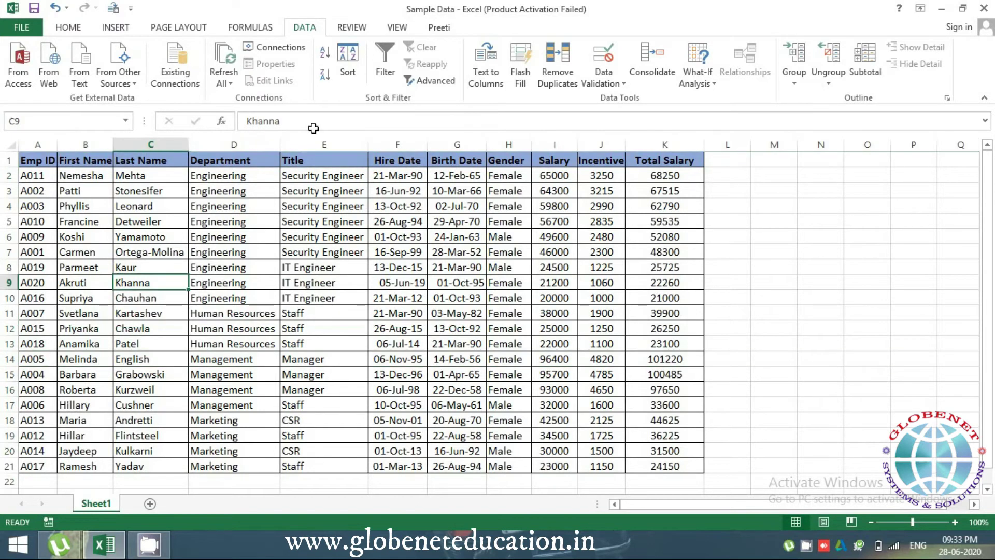
pyautogui.click(352, 73)
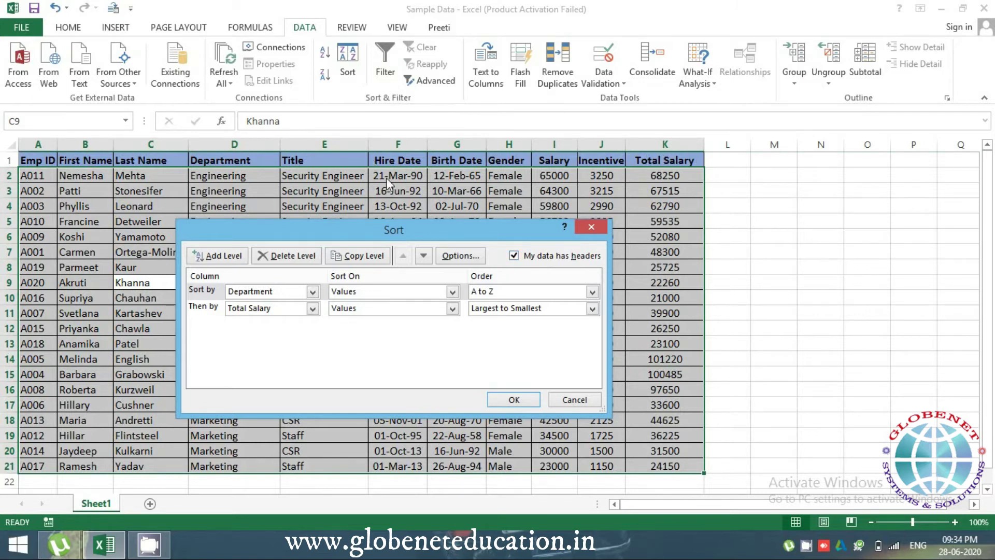
pyautogui.click(513, 399)
# Review the order options offered for the Department level of the custom sort, keeping A to Z.
pyautogui.click(360, 220)
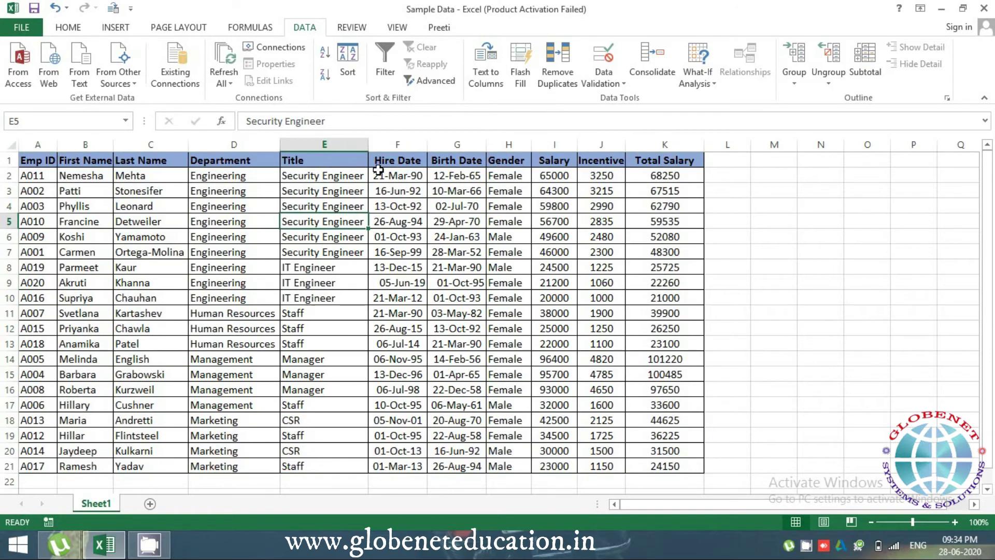
pyautogui.click(344, 82)
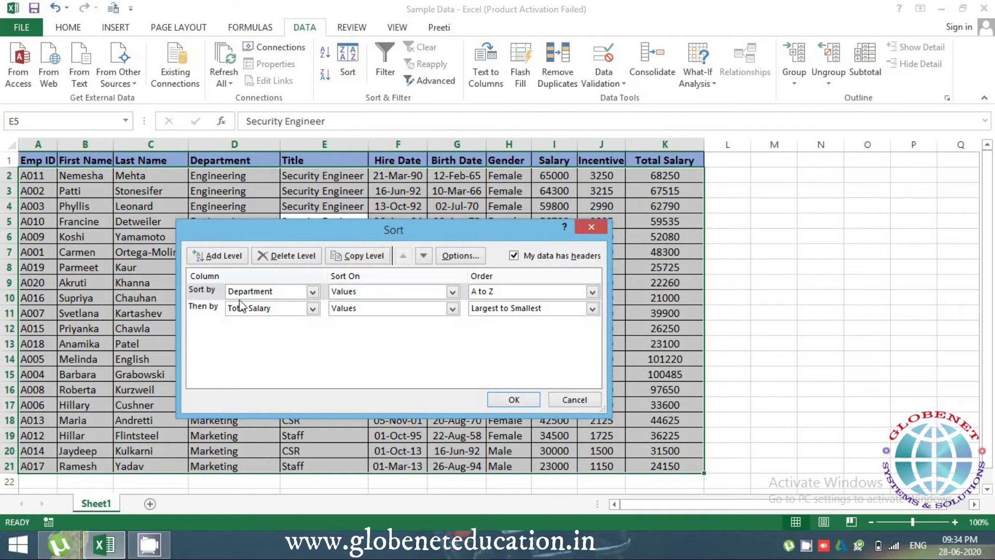
pyautogui.click(592, 291)
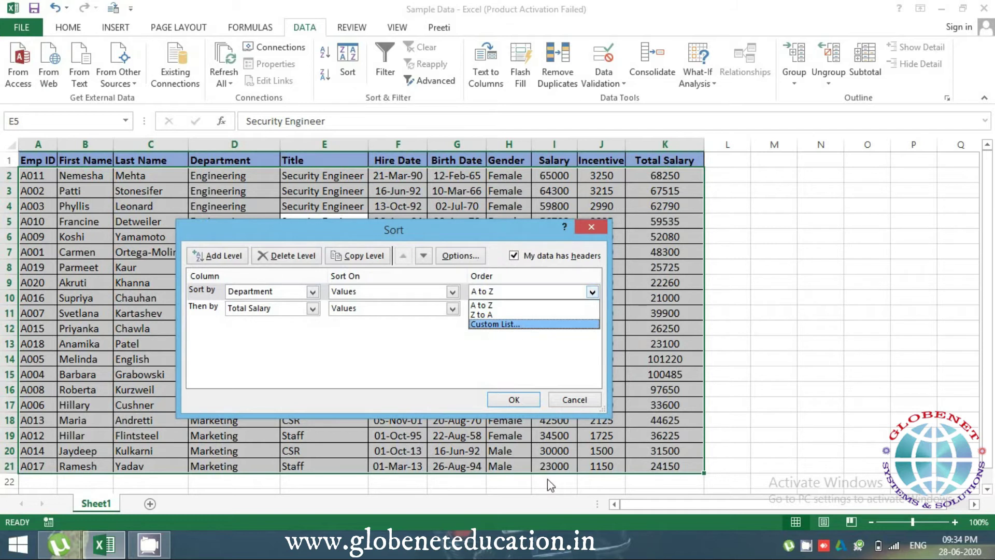
pyautogui.click(586, 405)
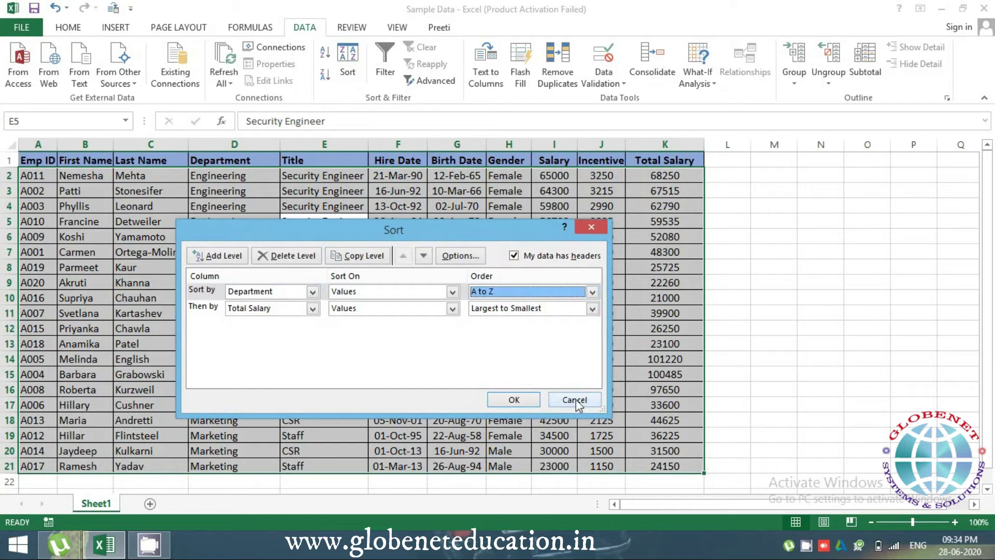
# Leave the custom sort without sorting, enter Jan in cell M4, and fill the month series down to Jul in M10.
pyautogui.click(576, 400)
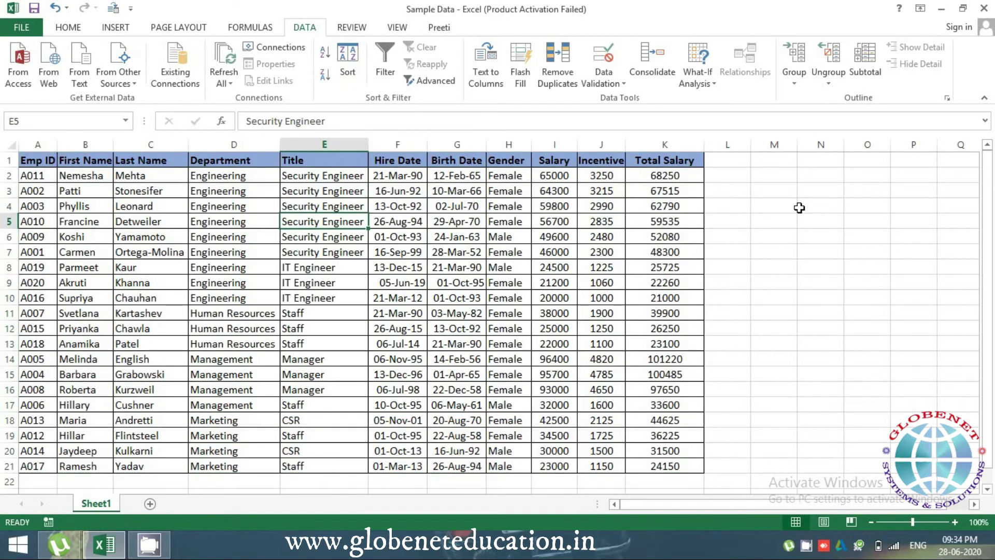
pyautogui.click(790, 207)
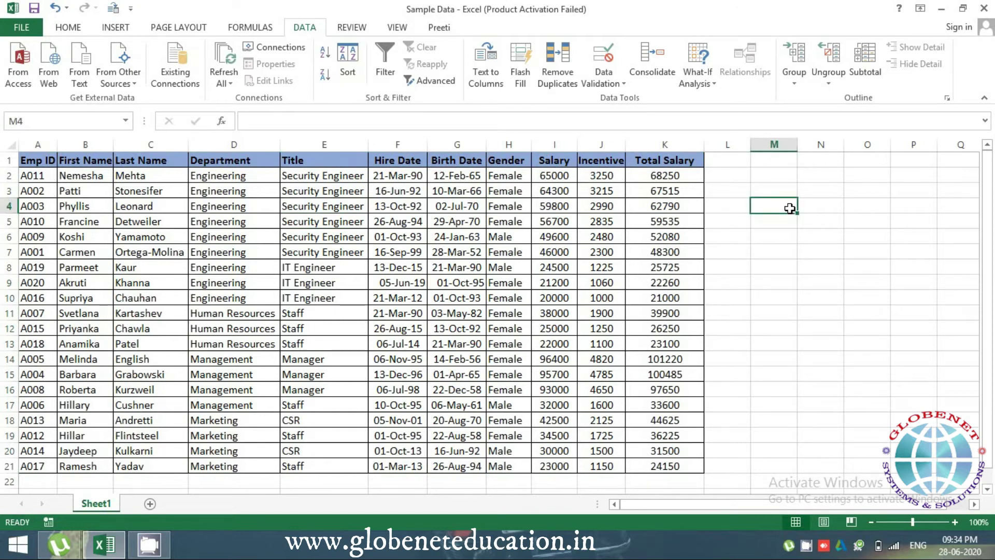
pyautogui.write('Jan')
pyautogui.press('Return')
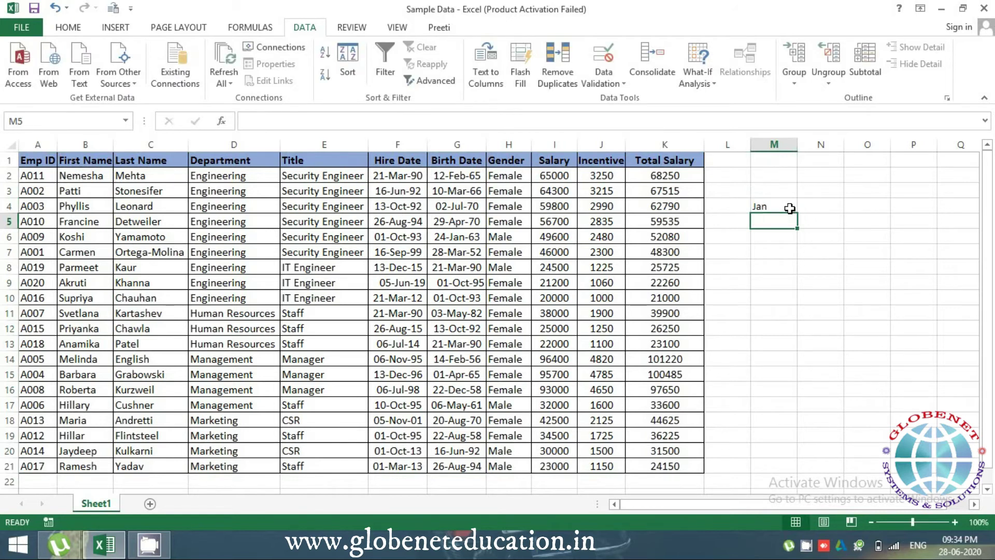
pyautogui.click(790, 208)
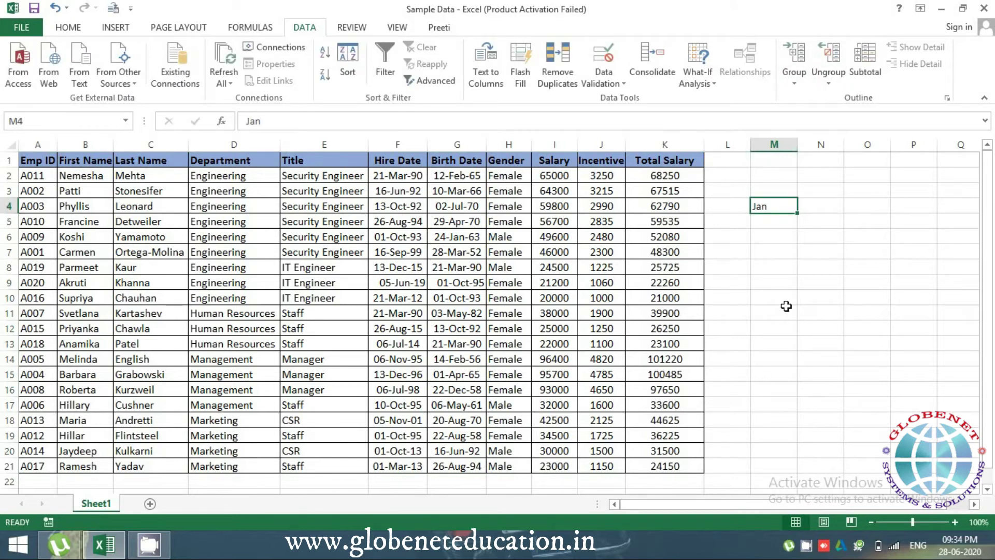
pyautogui.moveTo(797, 213); pyautogui.dragTo(777, 305)
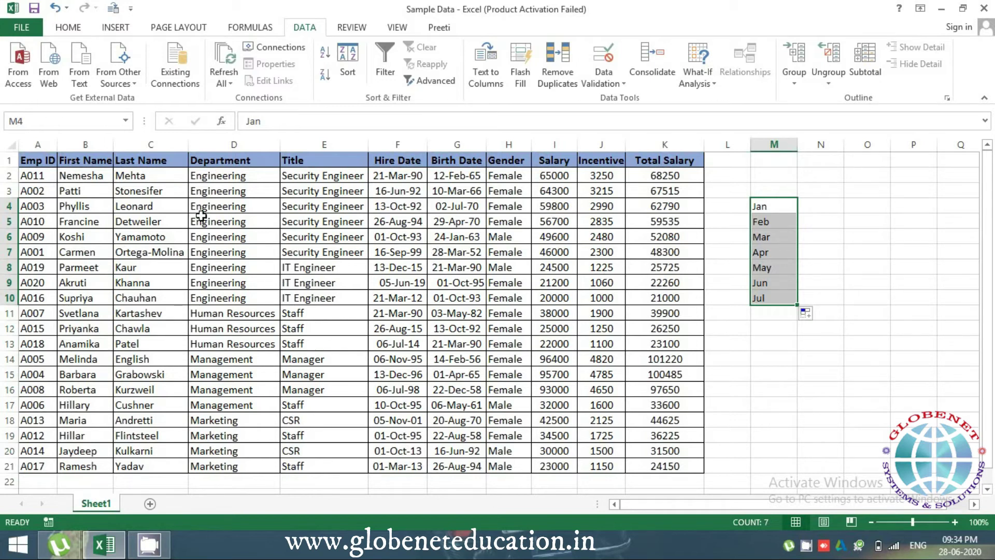
# Look over the Title column's entries, and clear the month names from column M.
pyautogui.moveTo(337, 174); pyautogui.dragTo(316, 465)
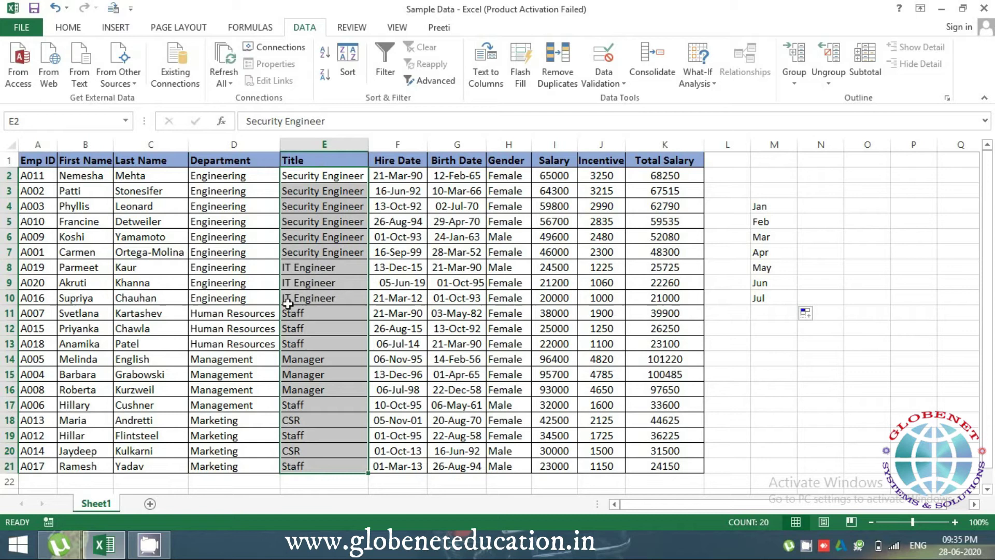
pyautogui.click(321, 297)
pyautogui.click(330, 176)
pyautogui.moveTo(320, 160); pyautogui.dragTo(295, 468)
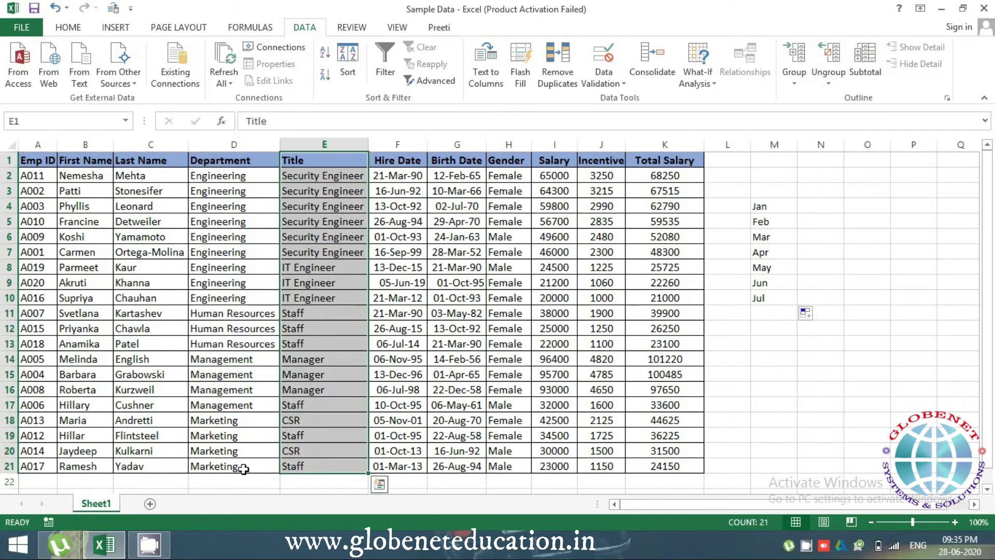
pyautogui.click(758, 206)
pyautogui.moveTo(758, 206); pyautogui.dragTo(767, 331)
pyautogui.press('Delete')
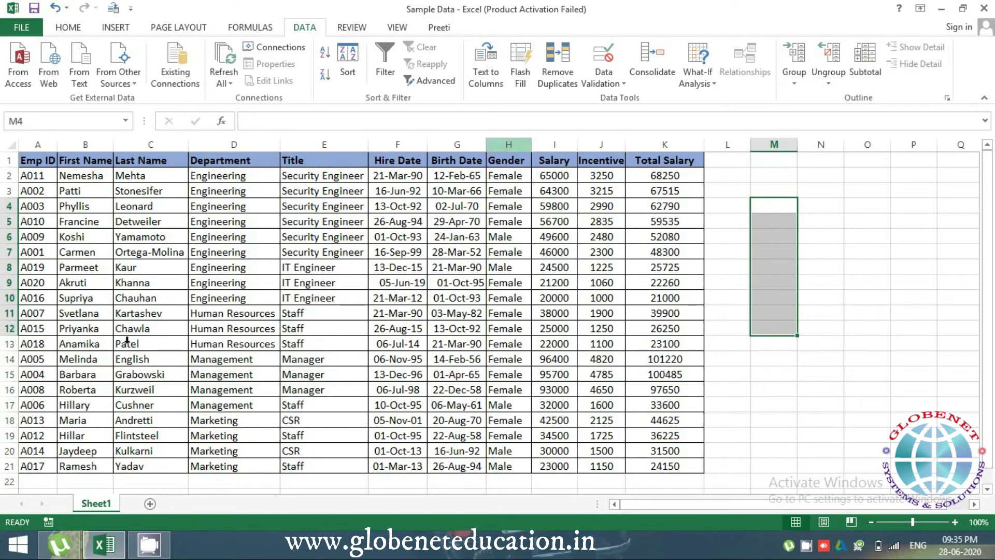
# Copy the Title column, E1:E21, into column A of a new sheet.
pyautogui.moveTo(340, 157); pyautogui.dragTo(334, 468)
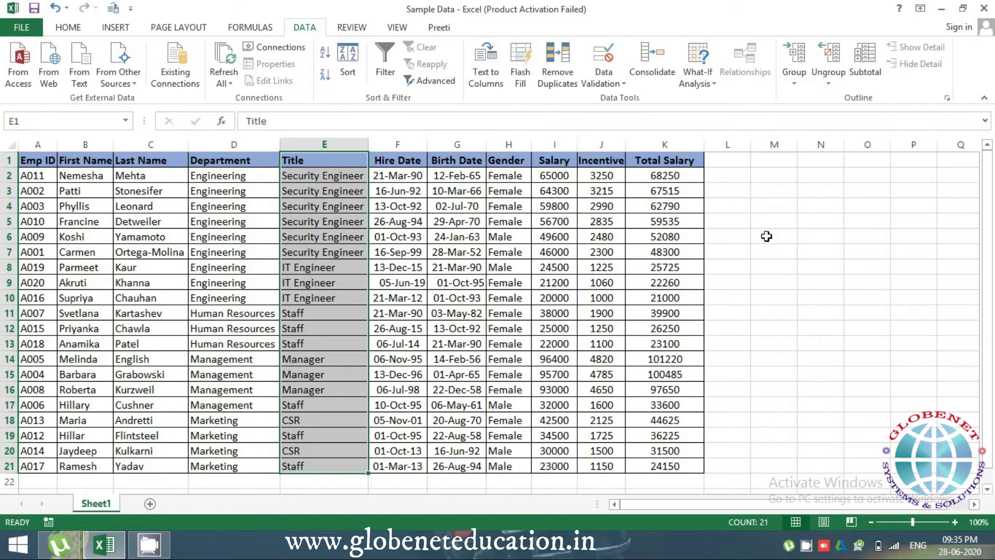
pyautogui.hotkey('ctrl', 'c')
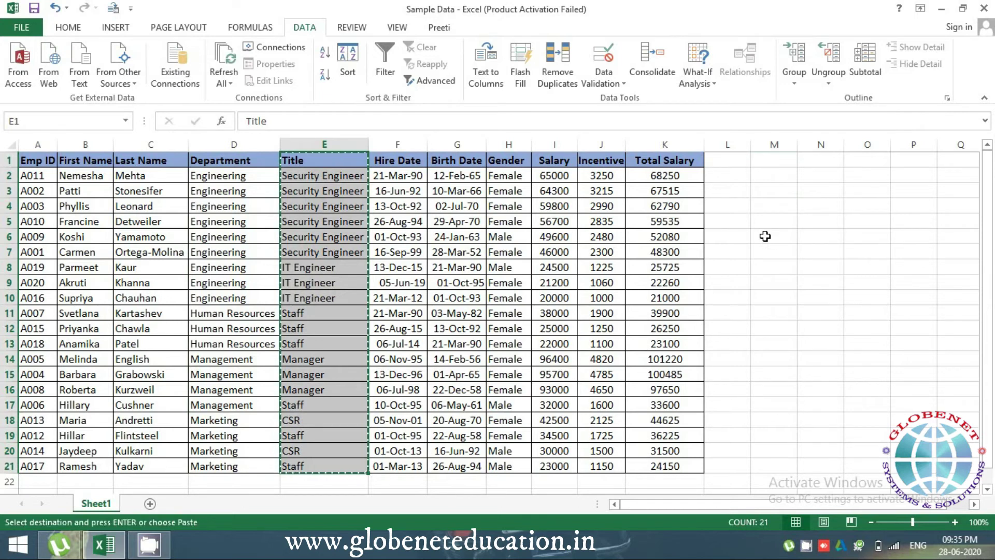
pyautogui.click(150, 504)
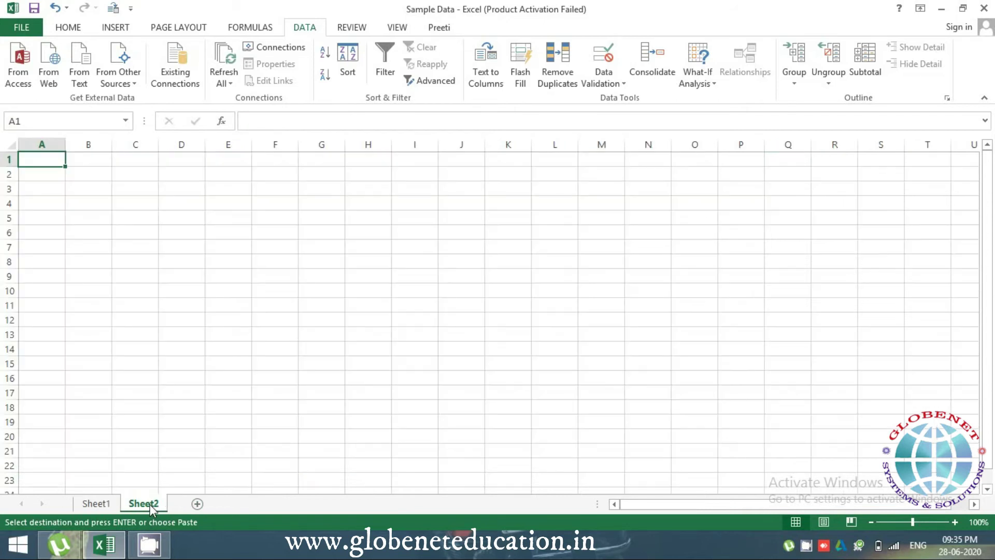
pyautogui.click(42, 145)
pyautogui.hotkey('ctrl', 'v')
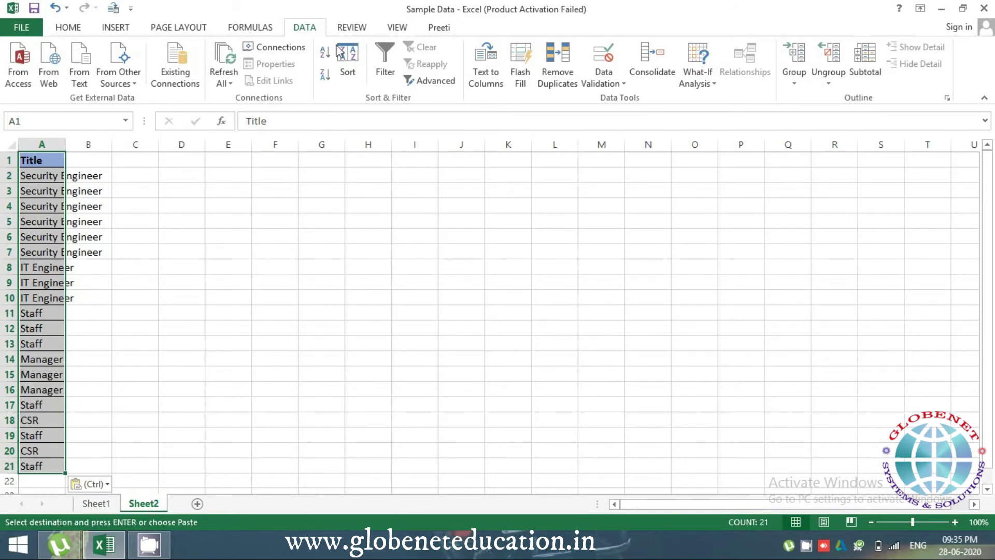
# Remove the duplicate entries from the copied Title column, treating its first row as a header, and select A1:A6.
pyautogui.click(549, 83)
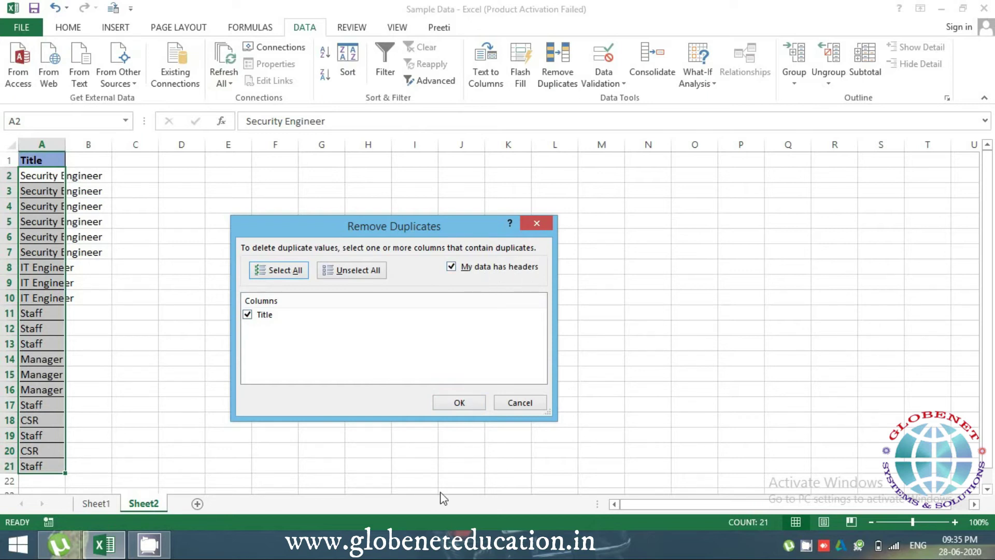
pyautogui.click(461, 403)
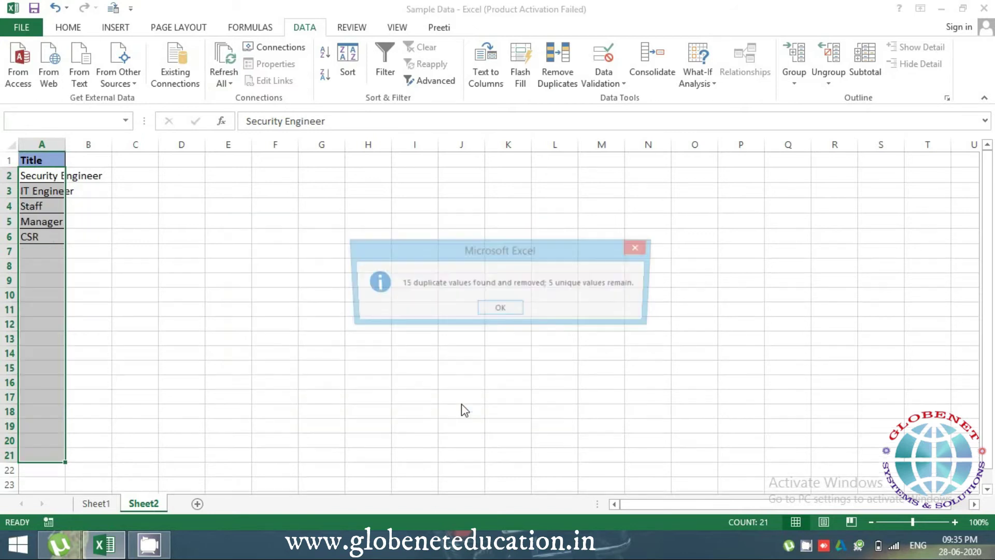
pyautogui.click(498, 310)
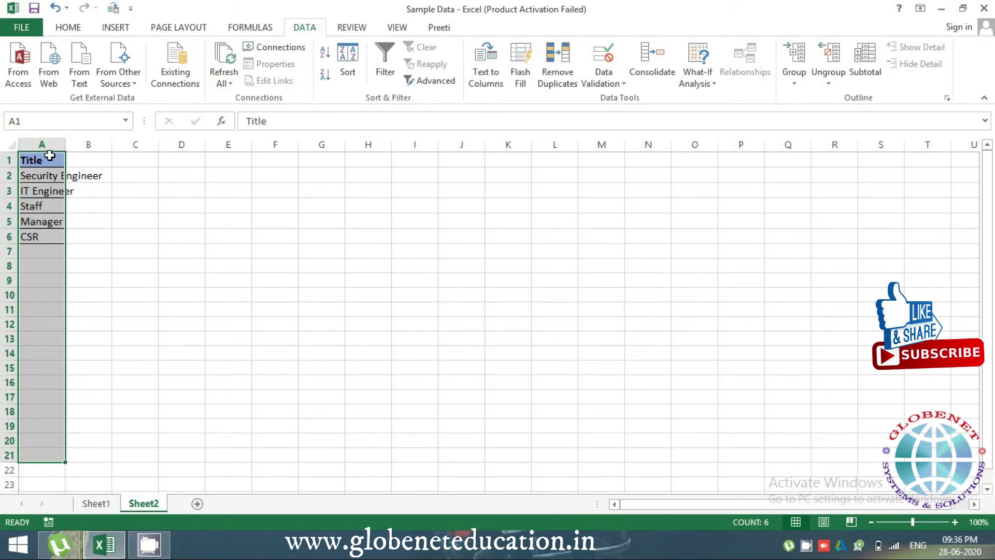
pyautogui.moveTo(44, 221); pyautogui.dragTo(44, 234)
pyautogui.moveTo(51, 159); pyautogui.dragTo(56, 234)
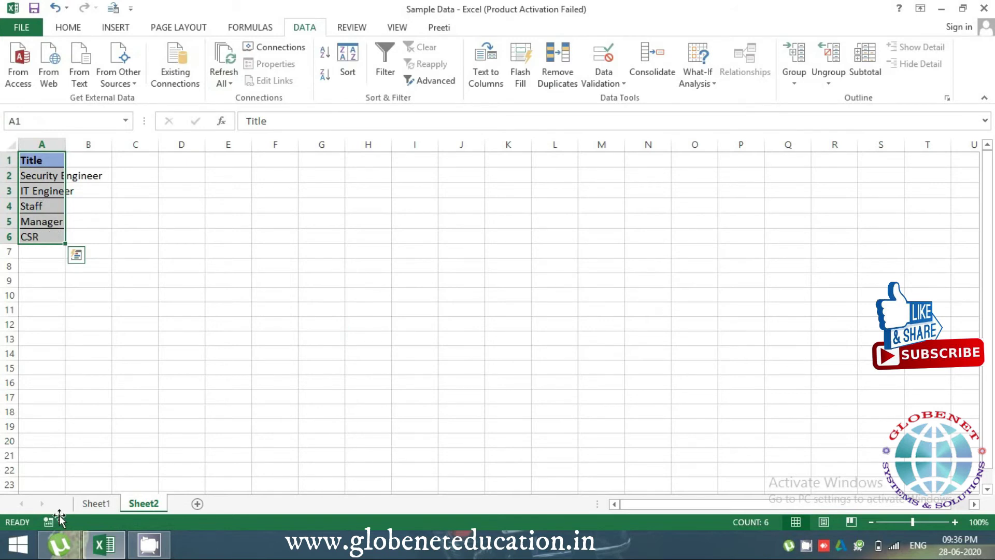
# Review the order choices of both custom sort levels on Sheet1, including Custom List for Department, and leave without sorting.
pyautogui.click(102, 501)
pyautogui.click(199, 324)
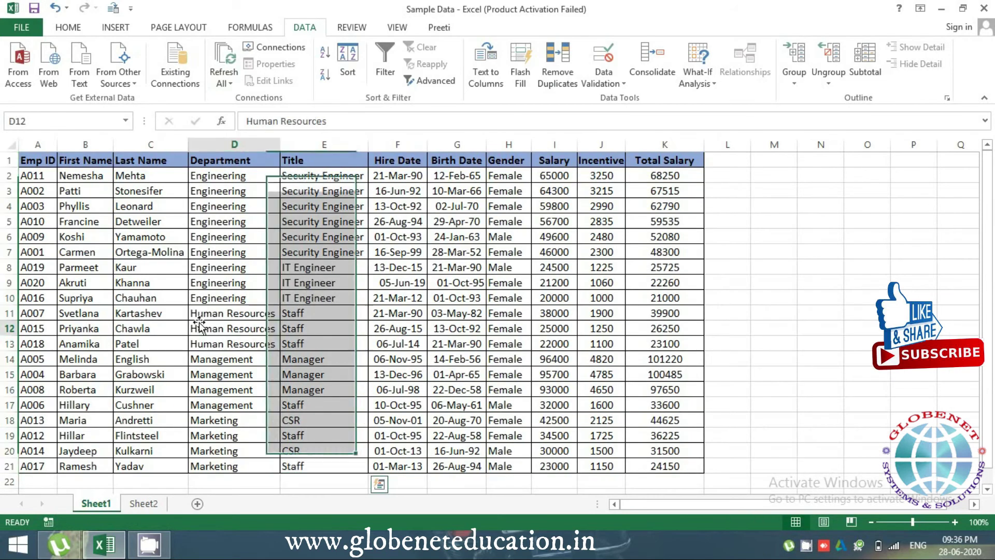
pyautogui.click(351, 52)
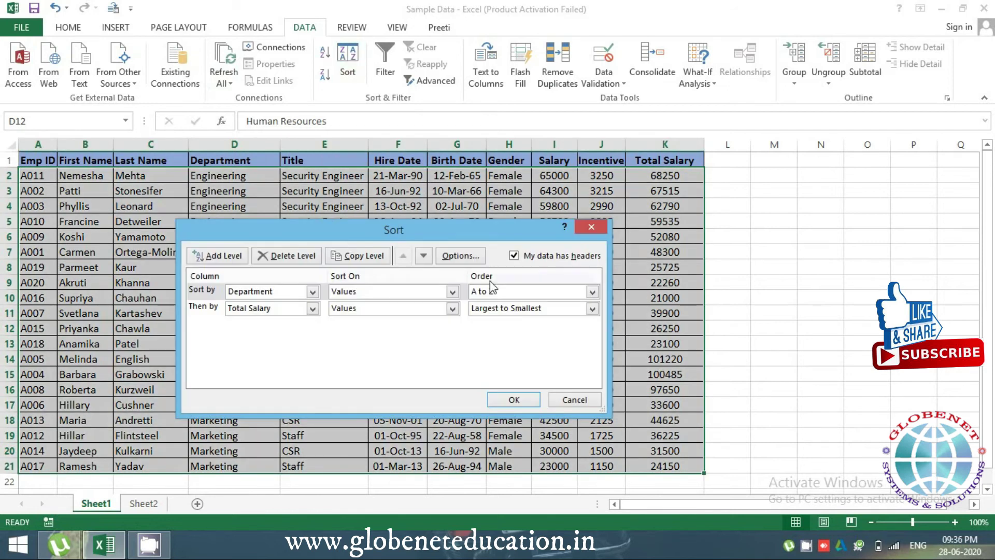
pyautogui.click(593, 310)
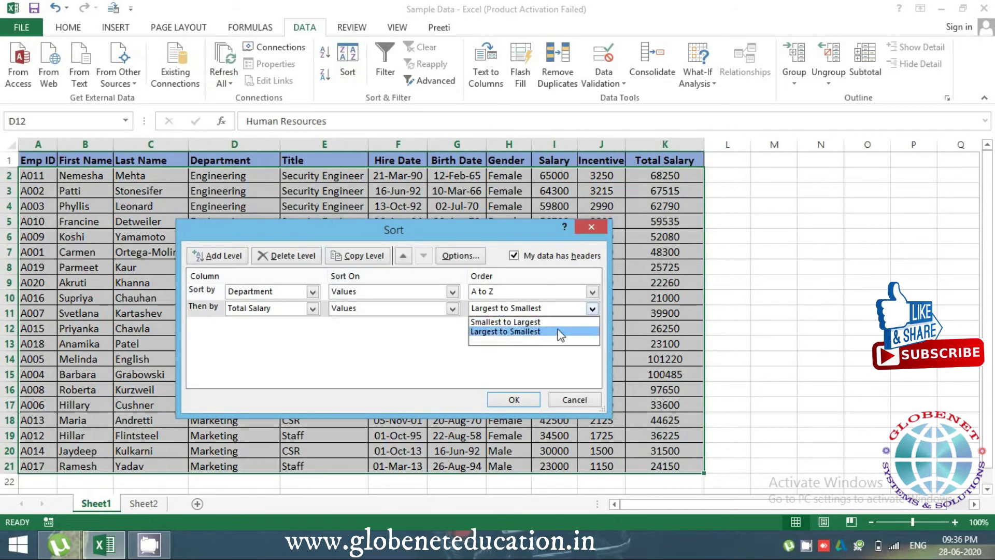
pyautogui.click(334, 352)
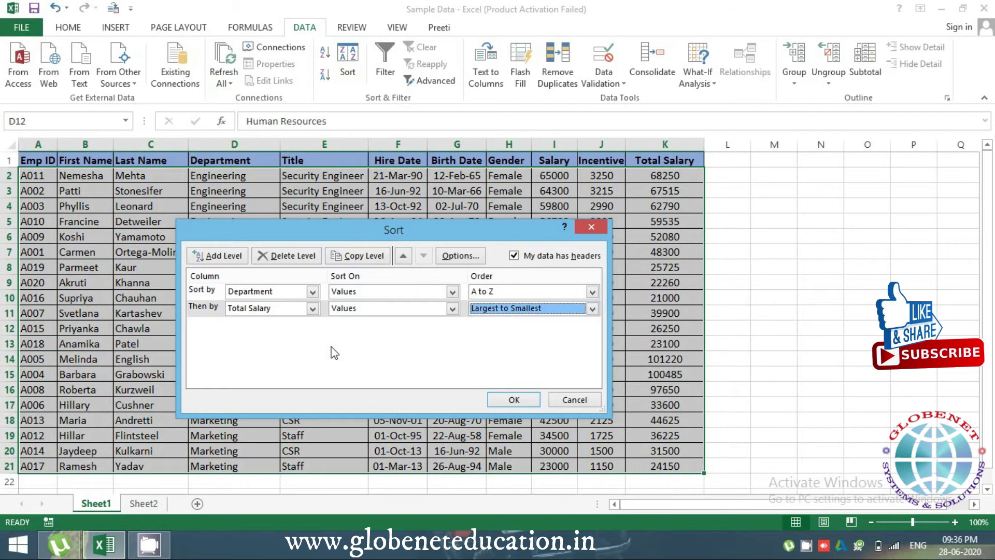
pyautogui.click(314, 309)
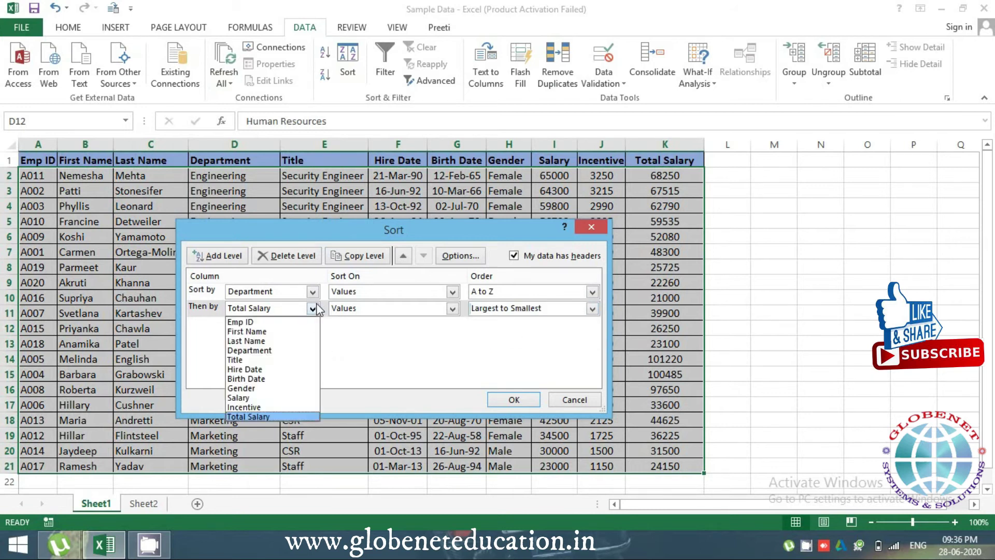
pyautogui.click(314, 308)
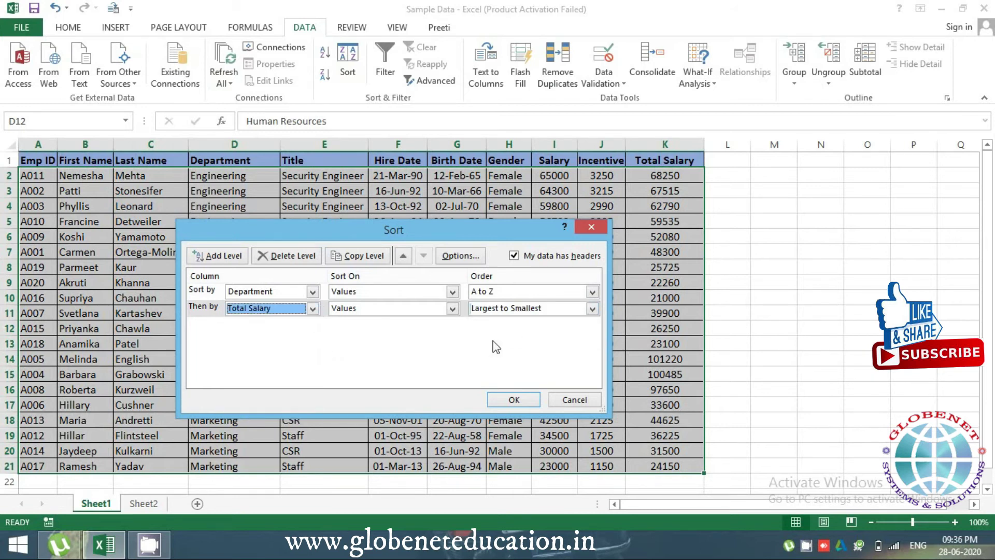
pyautogui.click(593, 292)
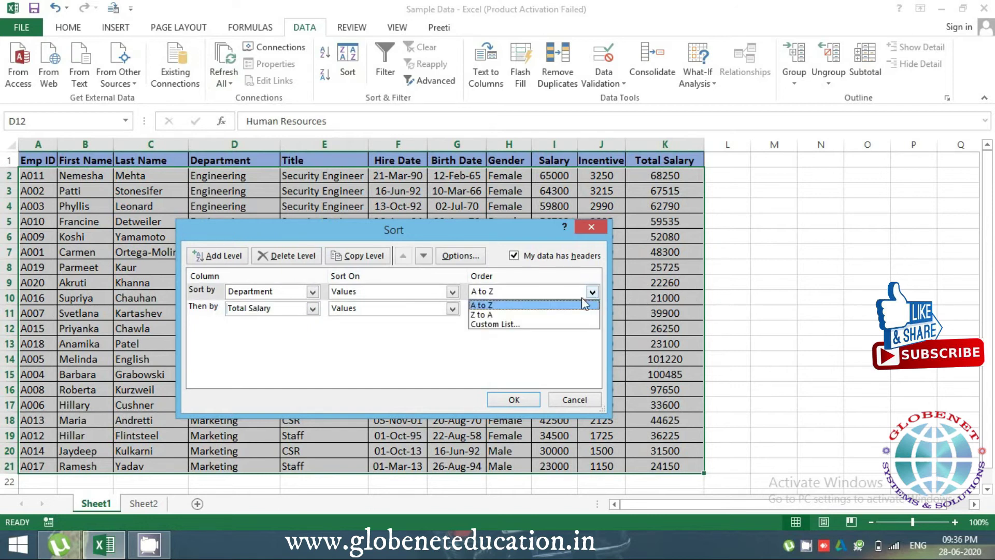
pyautogui.click(572, 324)
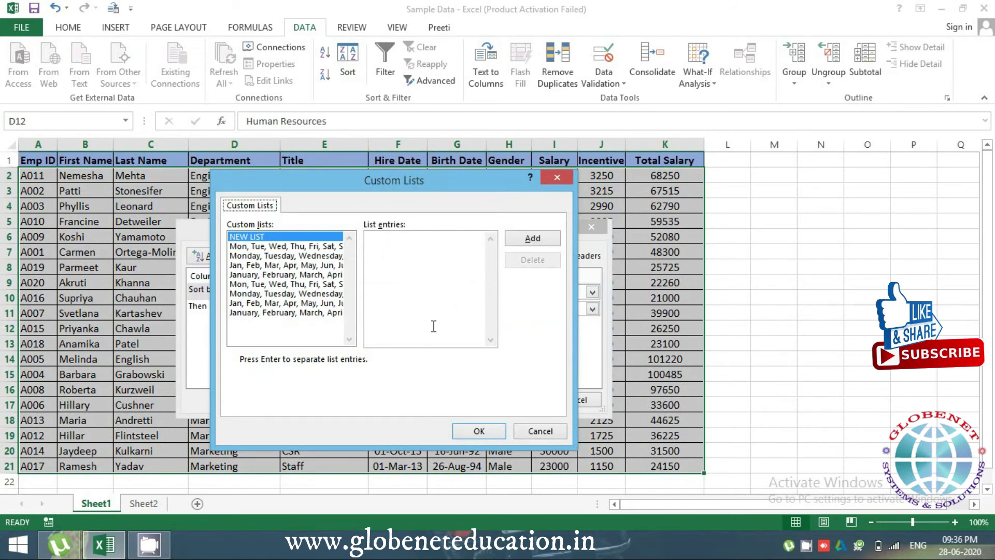
pyautogui.click(541, 431)
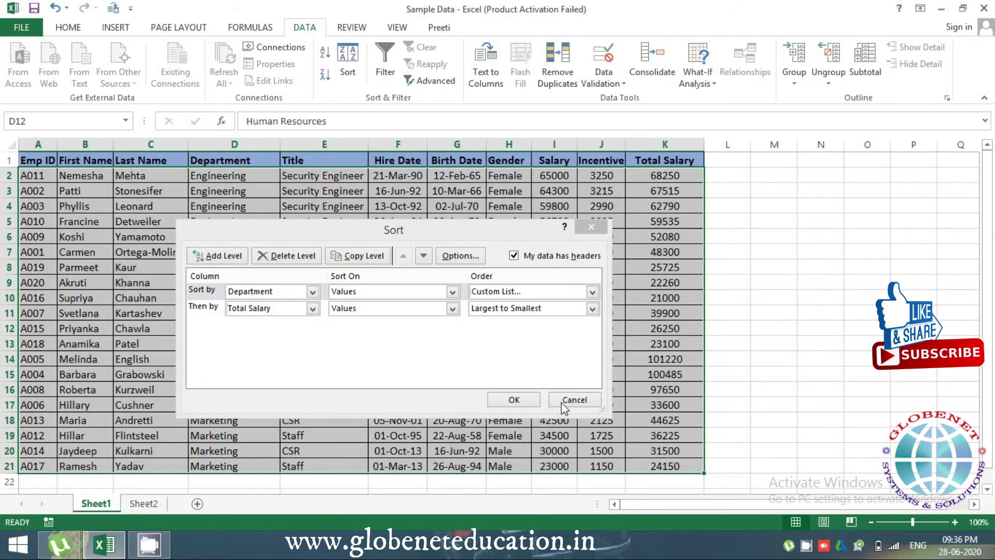
pyautogui.click(568, 401)
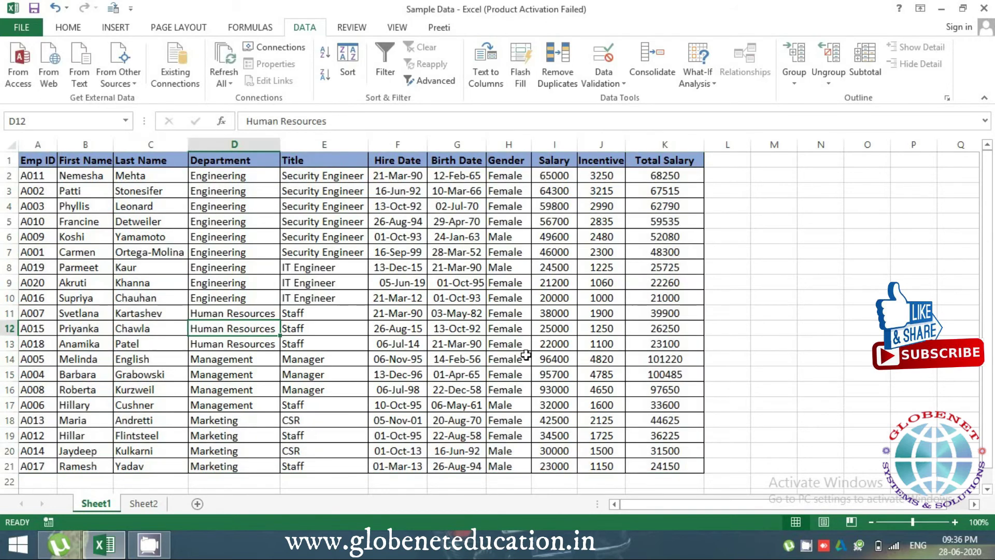
# Open the custom lists editor from the General section of Excel's advanced options.
pyautogui.click(6, 29)
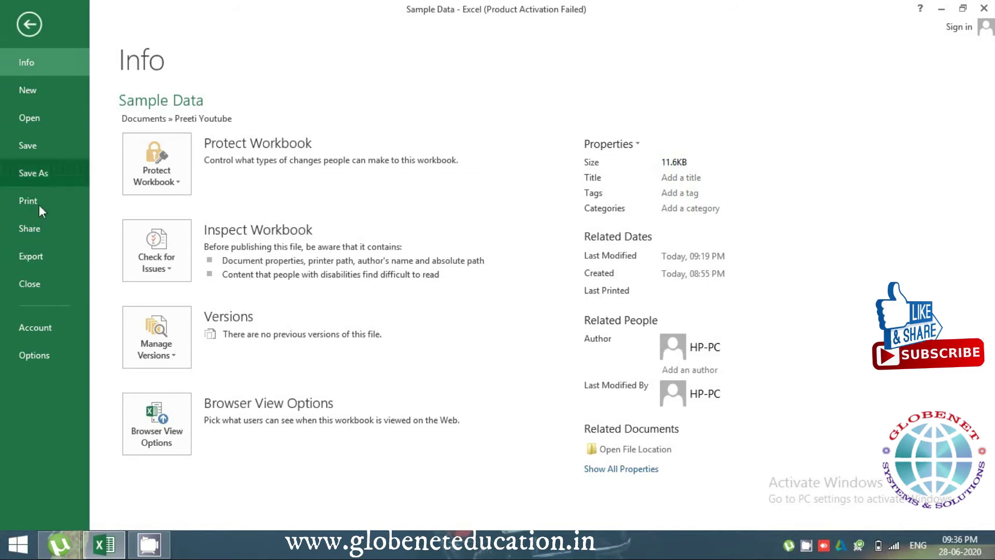
pyautogui.click(33, 353)
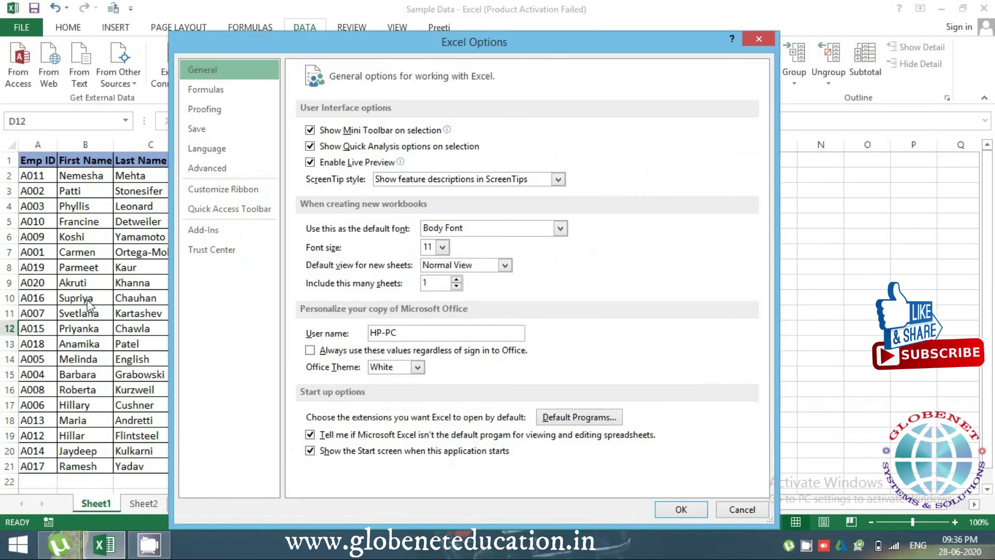
pyautogui.click(221, 170)
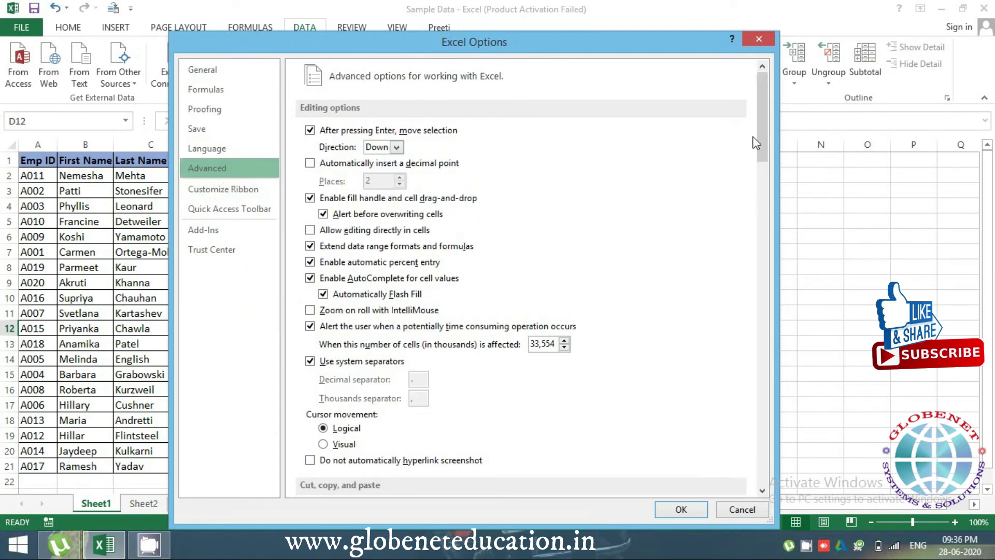
pyautogui.moveTo(761, 142); pyautogui.dragTo(740, 381)
pyautogui.scroll(-8, 740, 381)
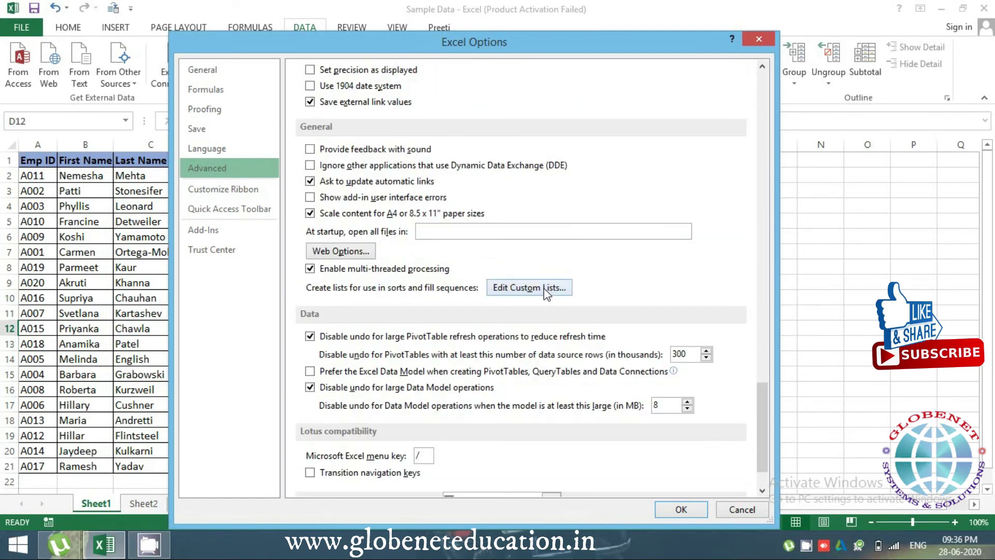
pyautogui.click(544, 289)
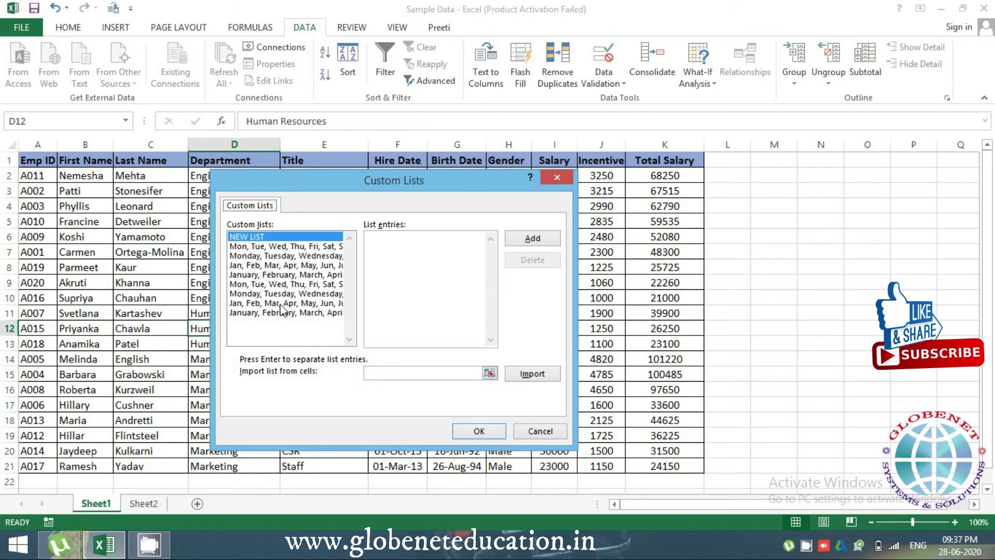
# Set cells A1:A6 of Sheet2 as the range to import for a new custom list.
pyautogui.click(390, 373)
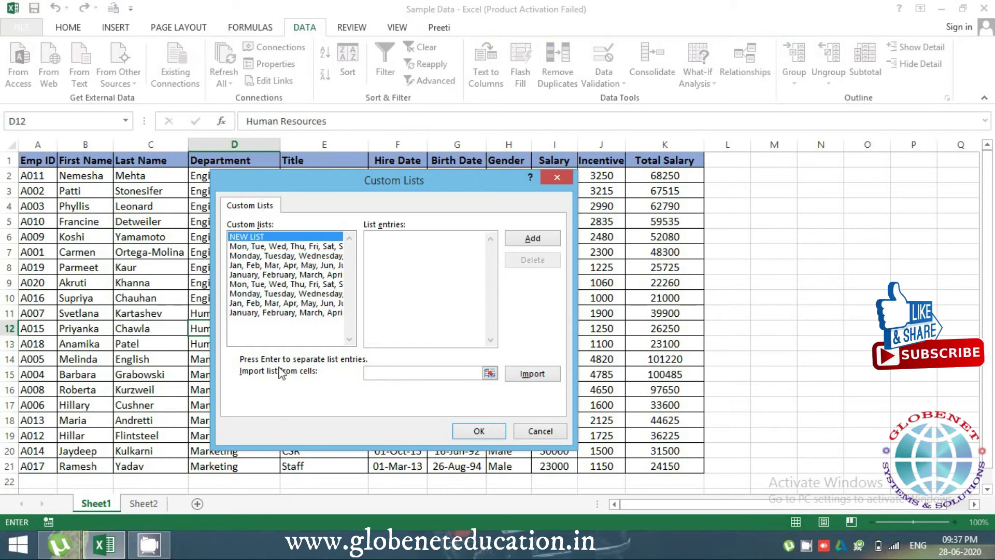
pyautogui.click(396, 241)
pyautogui.click(374, 373)
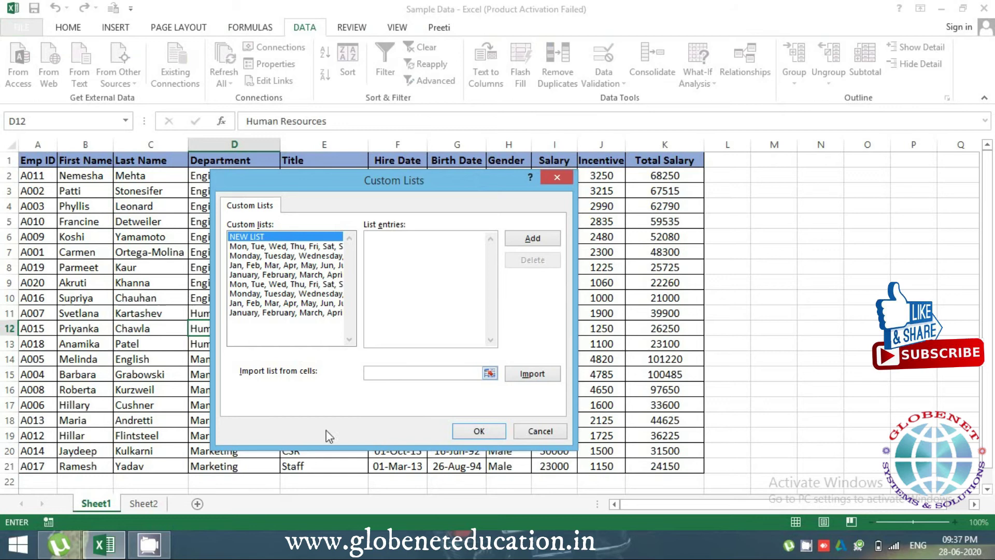
pyautogui.click(144, 503)
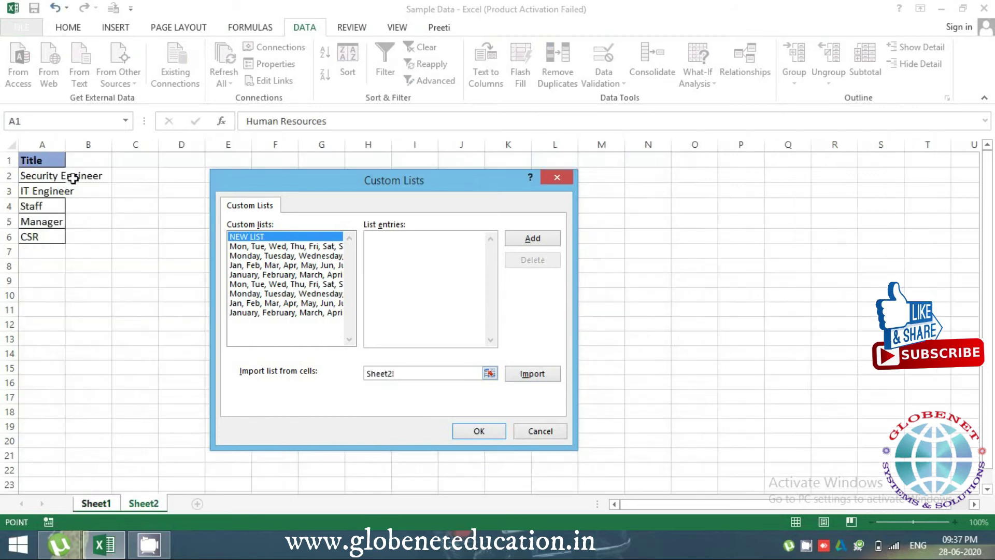
pyautogui.moveTo(57, 162); pyautogui.dragTo(63, 238)
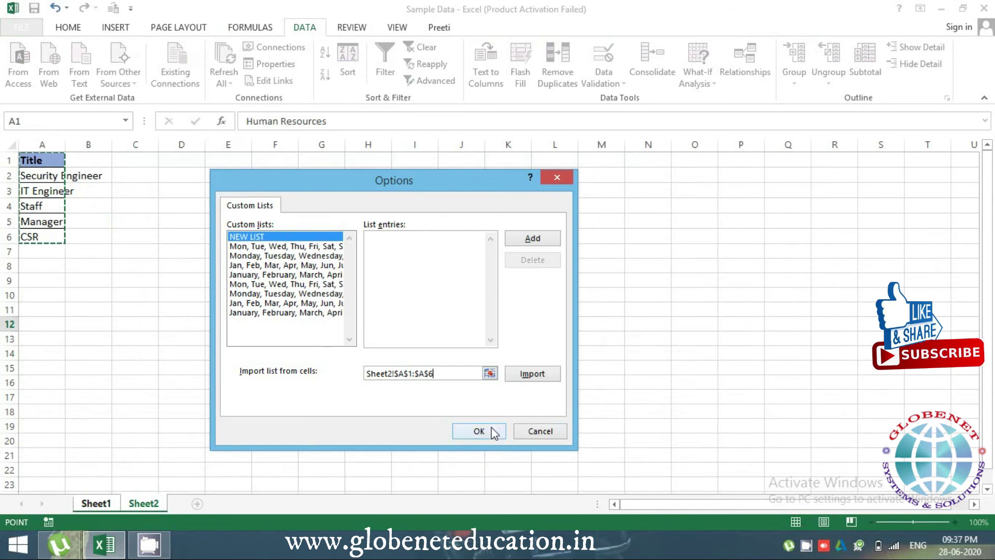
# Fill in the new custom list's entries in the order Manager, Security Engineer, IT Engineer, CSR, Staff.
pyautogui.click(427, 247)
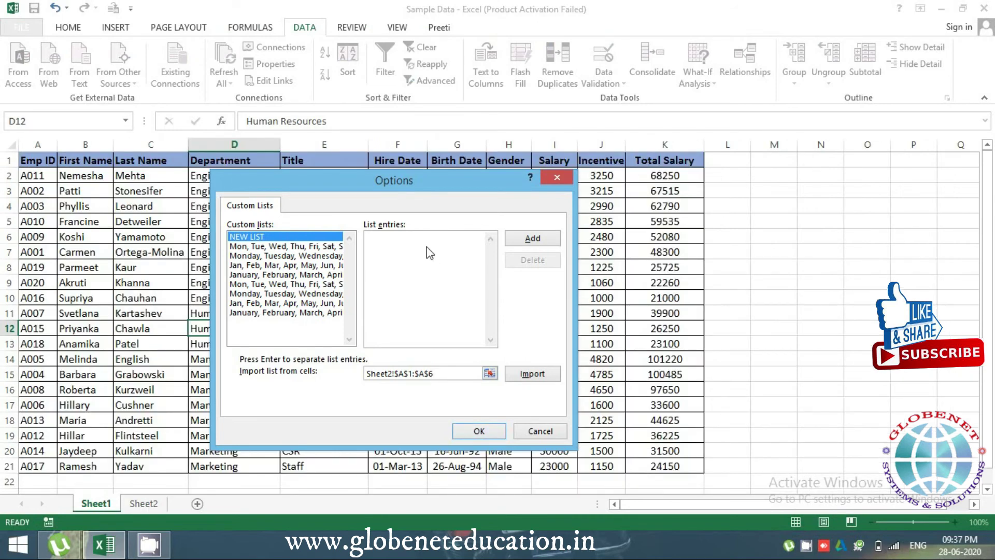
pyautogui.moveTo(418, 181); pyautogui.dragTo(583, 166)
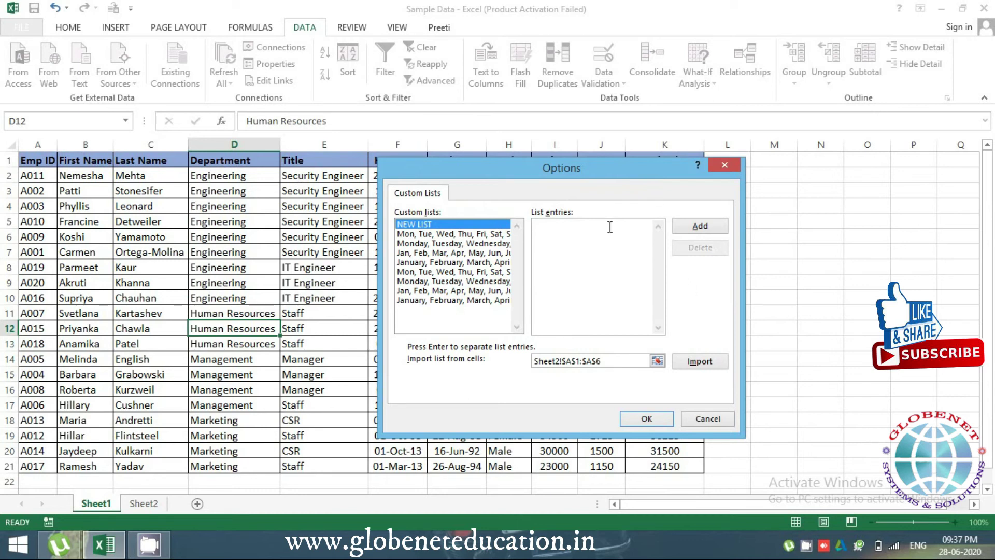
pyautogui.write('MA')
pyautogui.write('ana')
pyautogui.write('ger')
pyautogui.write('Security')
pyautogui.write(' Engineer')
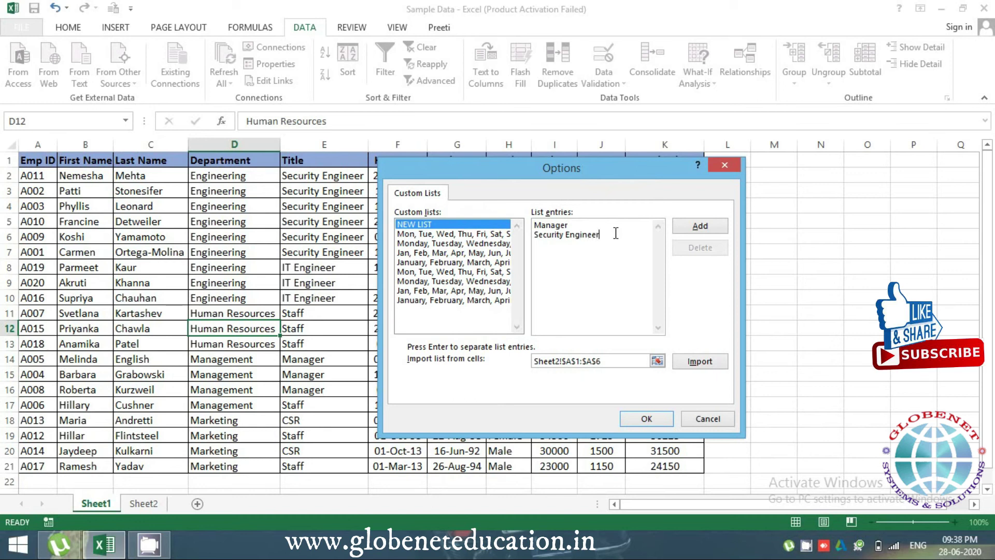
pyautogui.write('IT E')
pyautogui.write('m')
pyautogui.write('gineer')
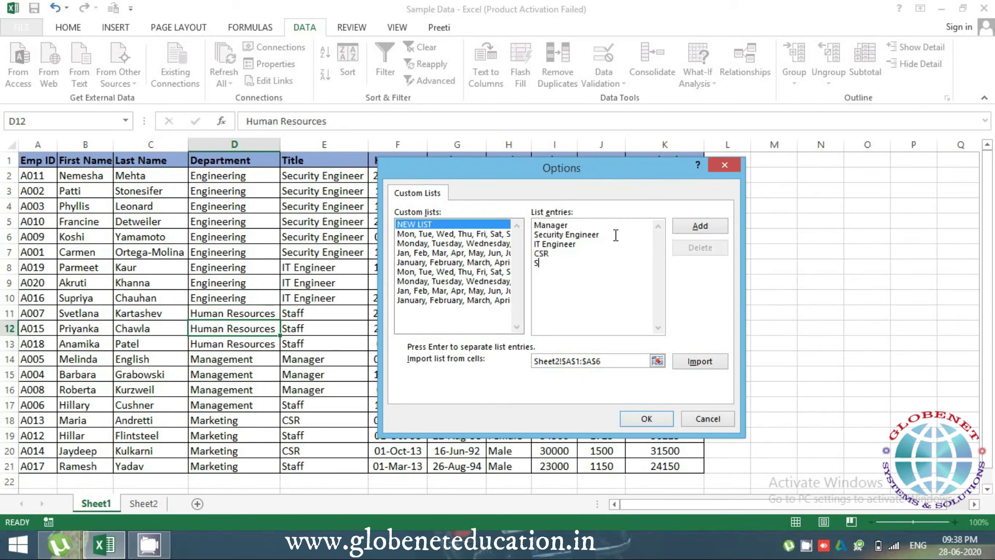
pyautogui.write('aff')
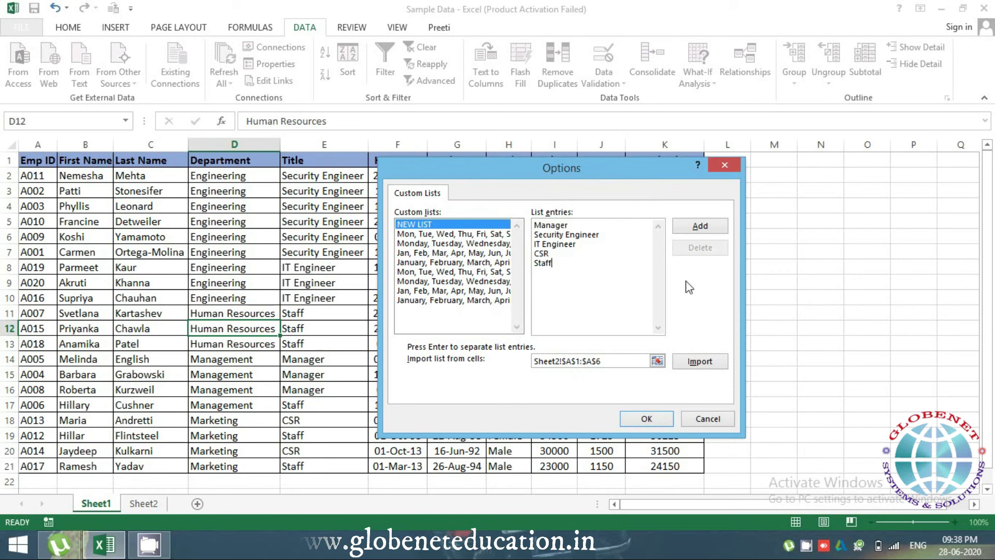
# Add the job title entries as a custom list and accept the Excel options.
pyautogui.click(696, 228)
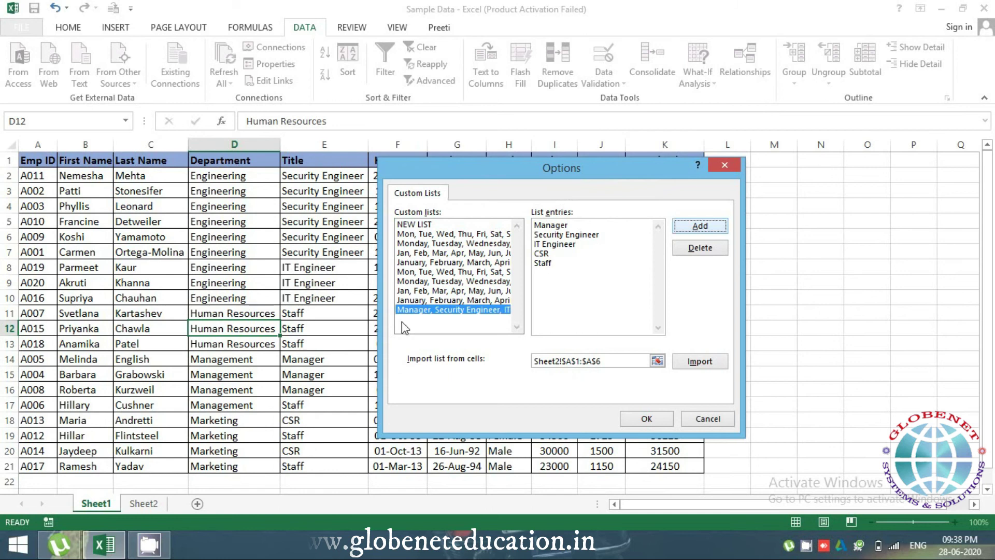
pyautogui.click(646, 419)
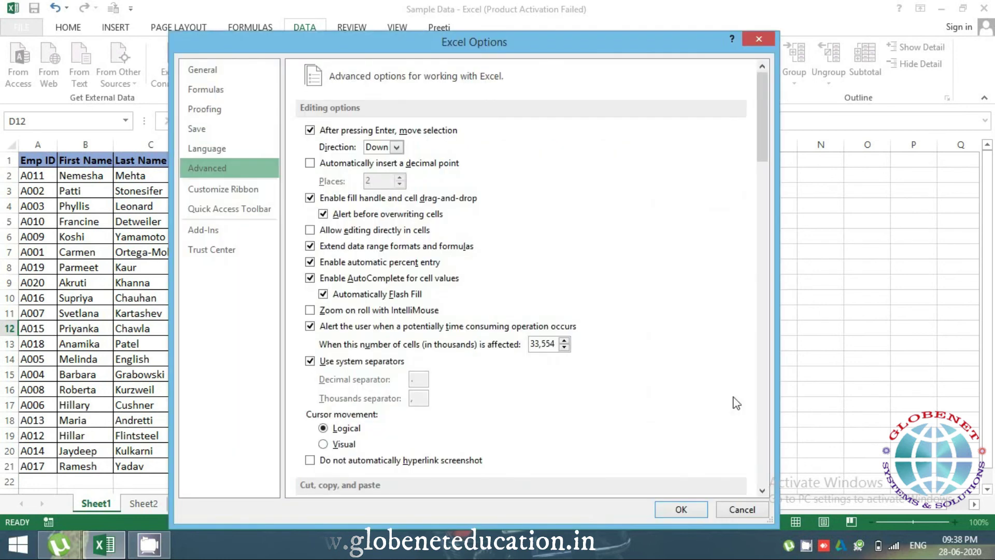
pyautogui.click(664, 512)
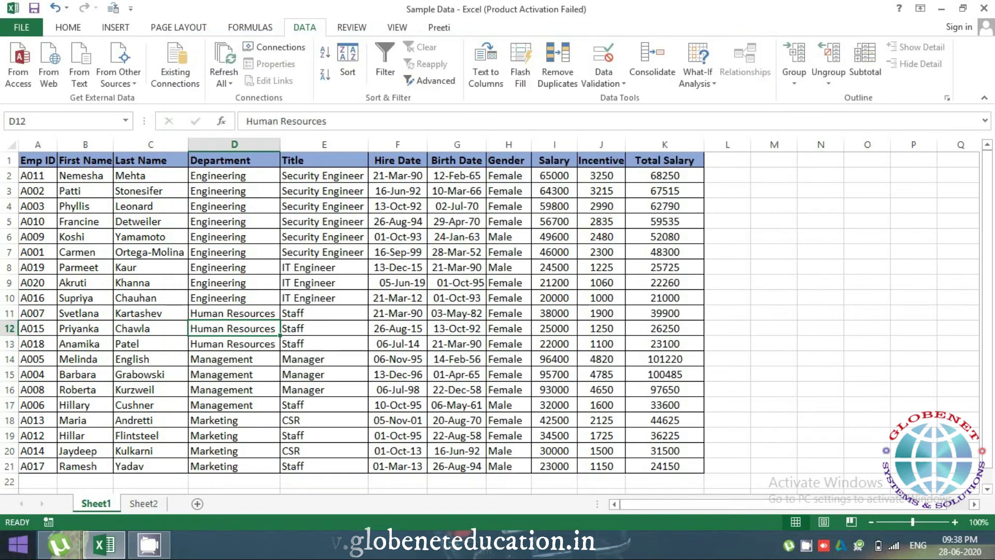
# Enter Manager in the empty cell M4 of Sheet1.
pyautogui.click(293, 225)
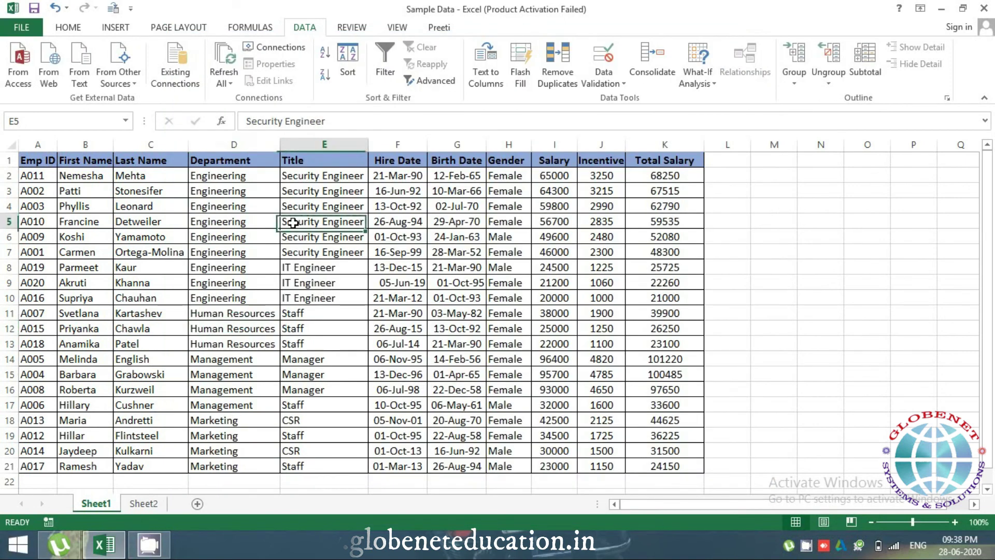
pyautogui.click(795, 212)
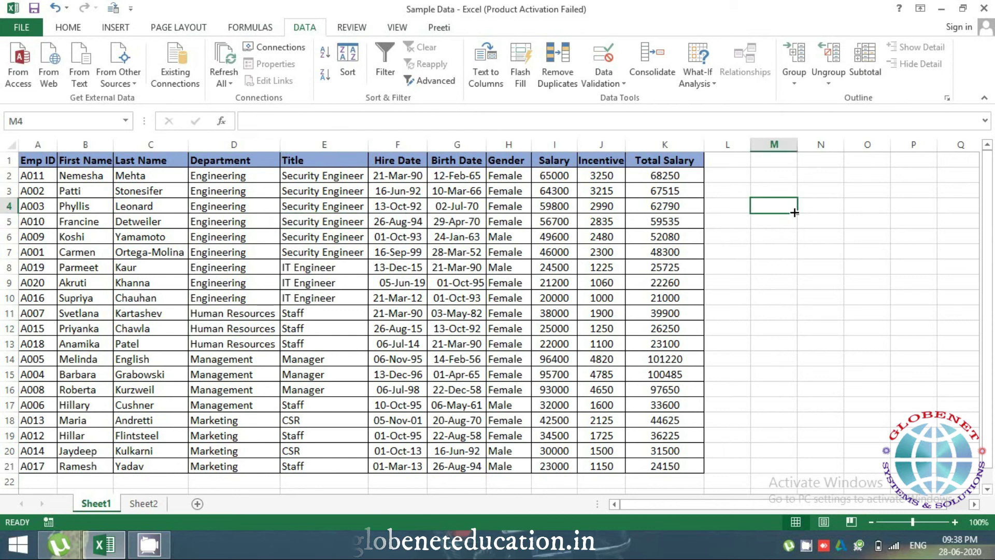
pyautogui.write('Ms')
pyautogui.press('BackSpace')
pyautogui.write('an')
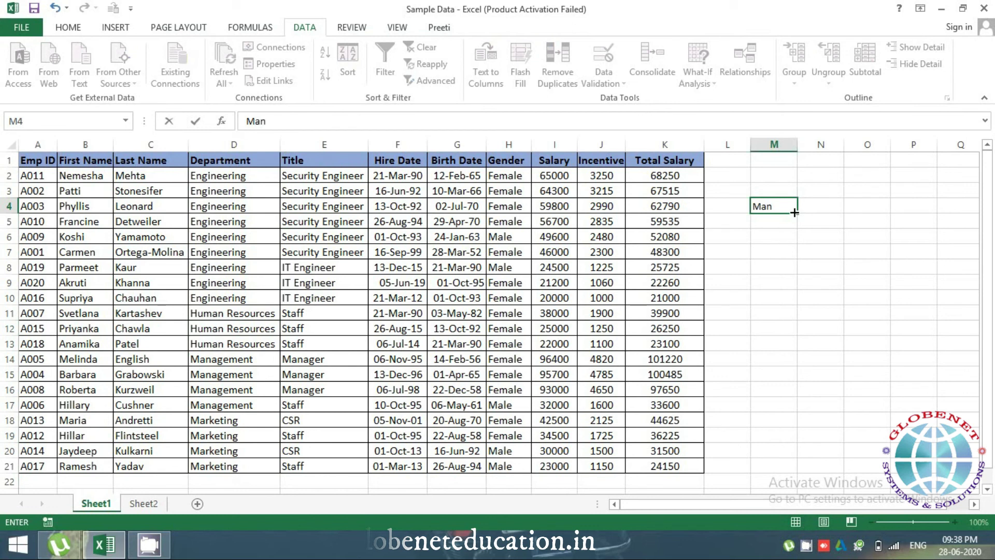
pyautogui.write('ager')
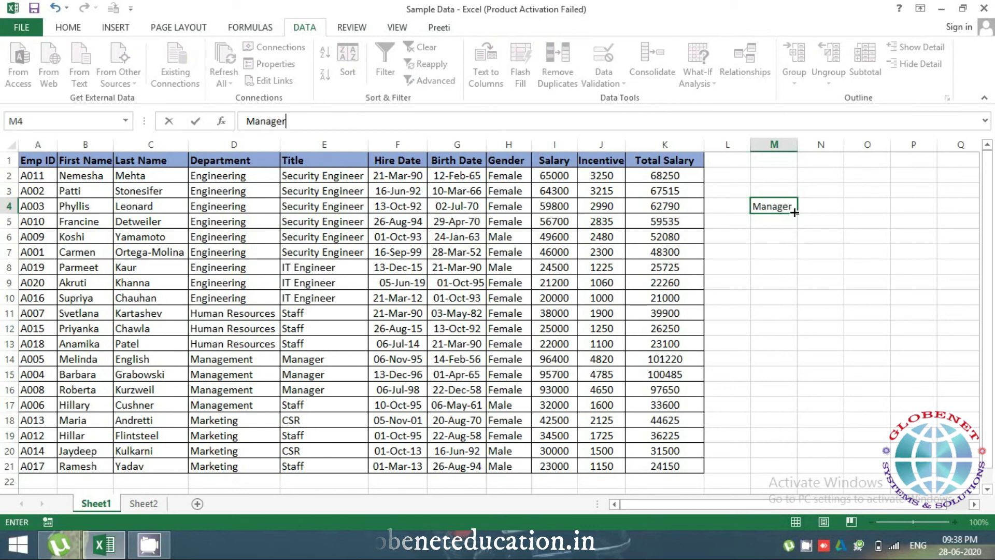
pyautogui.press('Return')
# Autofill the job titles from M4 down to M10 and clear the filled cells.
pyautogui.click(790, 205)
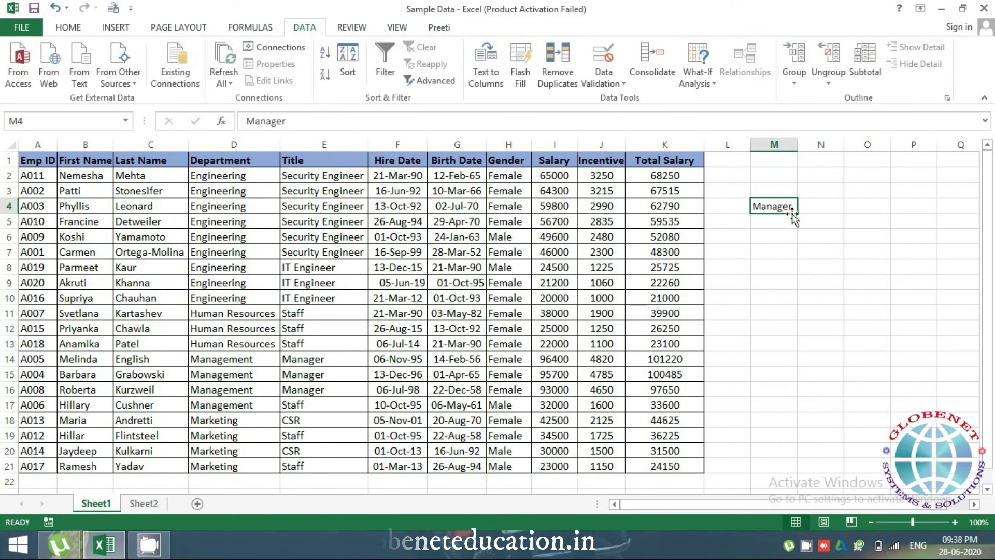
pyautogui.moveTo(798, 207); pyautogui.dragTo(808, 298)
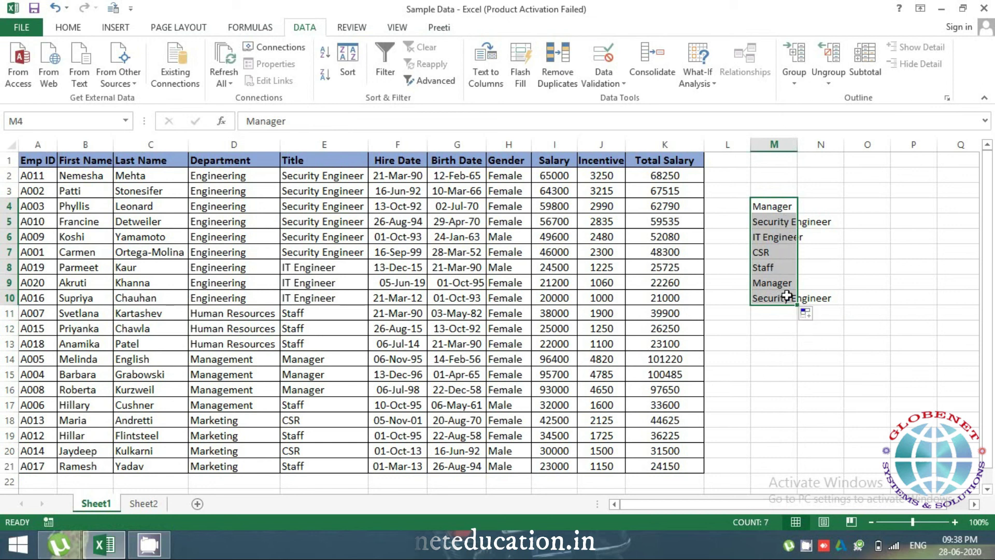
pyautogui.press('Delete')
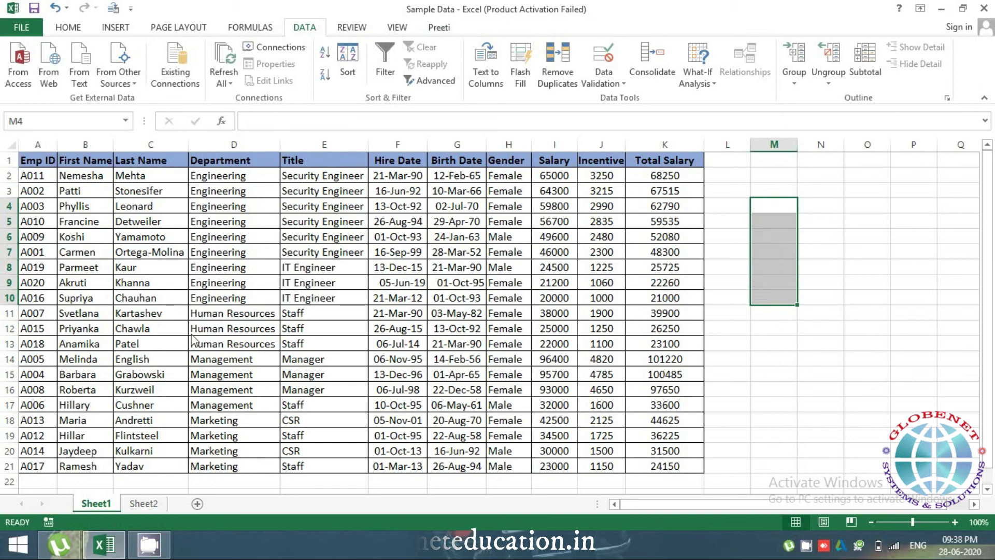
# Start a custom sort of the employee table and change its first level from Department to Title.
pyautogui.click(345, 236)
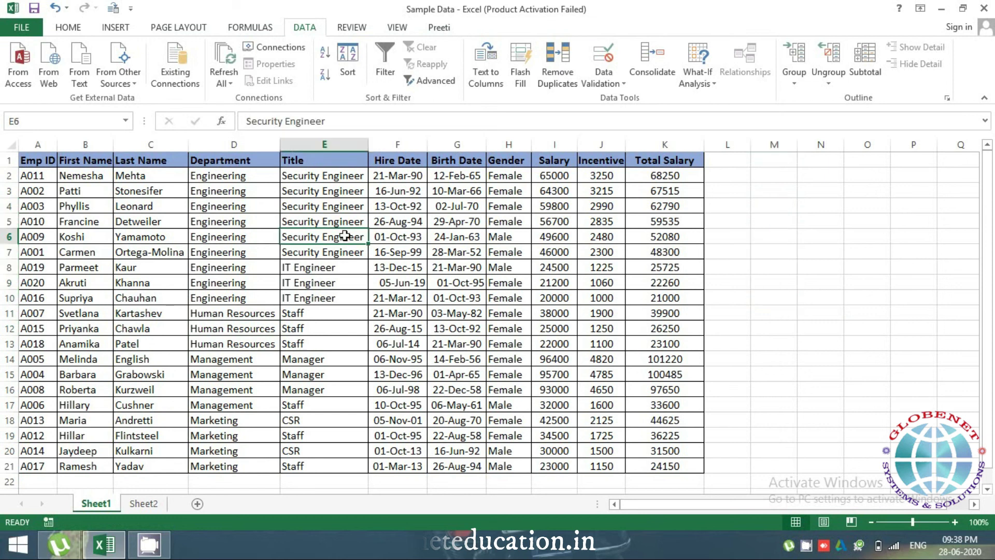
pyautogui.click(347, 72)
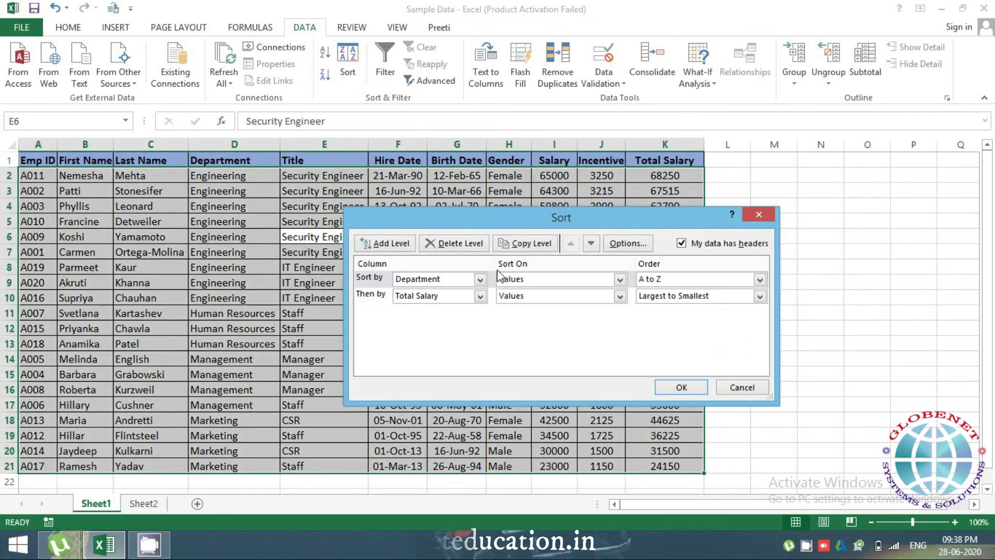
pyautogui.click(480, 279)
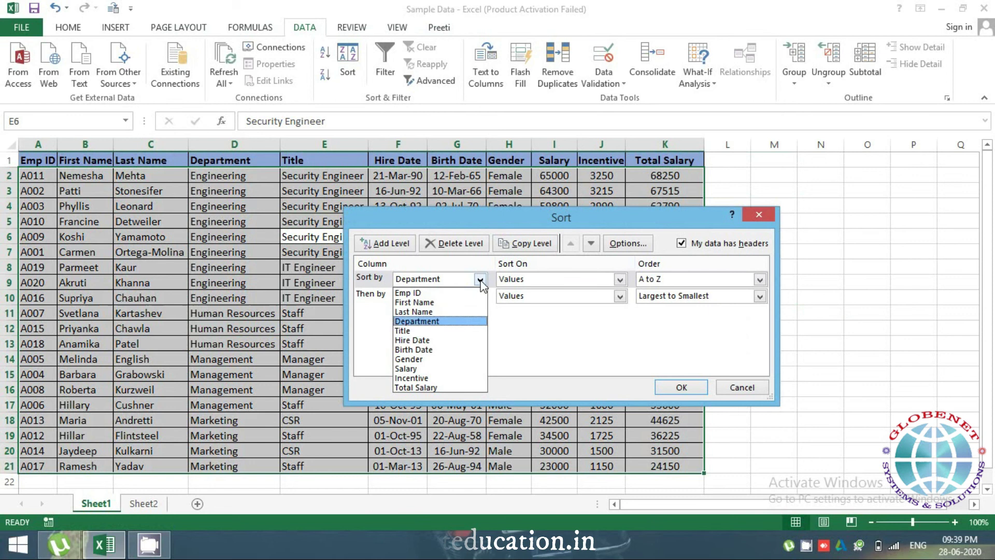
pyautogui.click(416, 331)
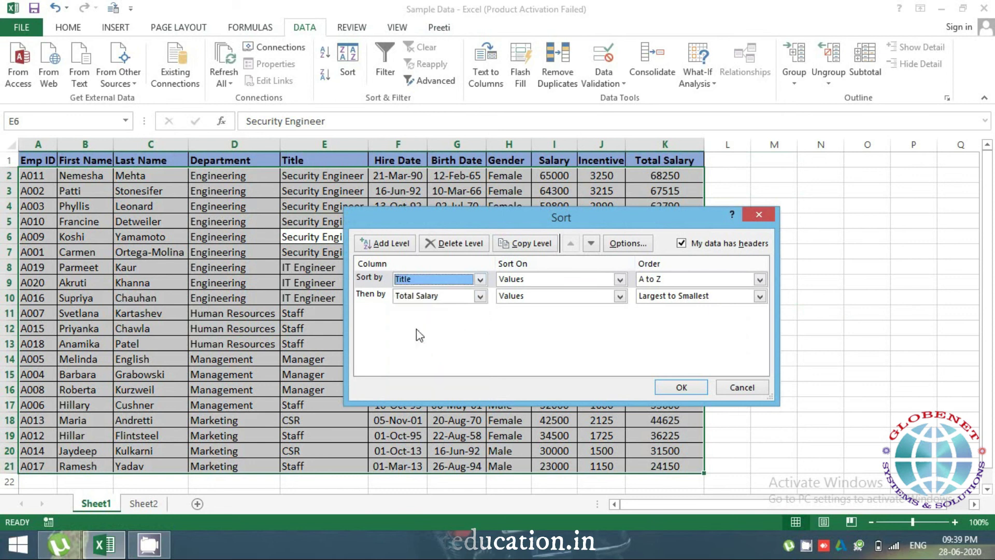
# Order the Title level by the custom list Manager, Security Engineer, IT Engineer, CSR, Staff and apply the sort.
pyautogui.click(760, 279)
pyautogui.click(726, 309)
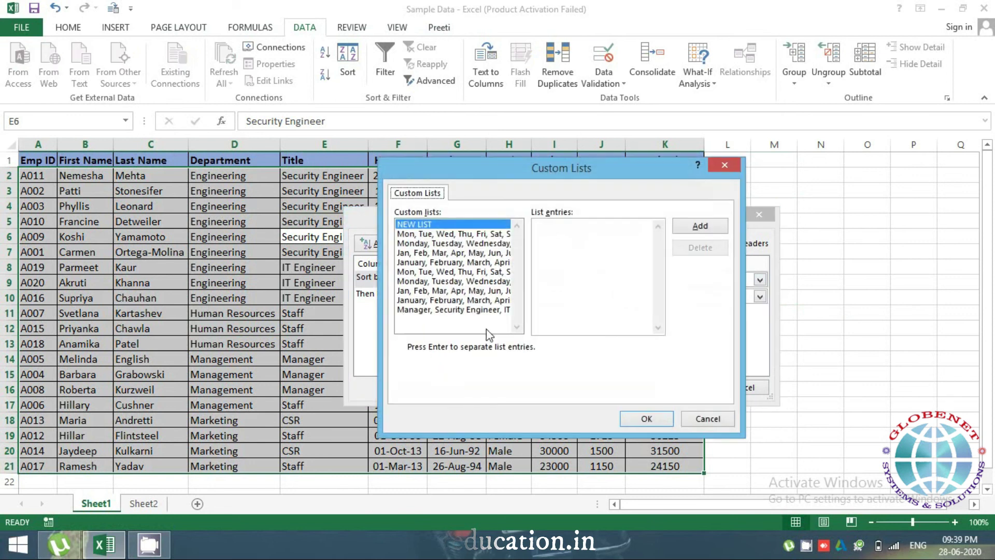
pyautogui.click(456, 310)
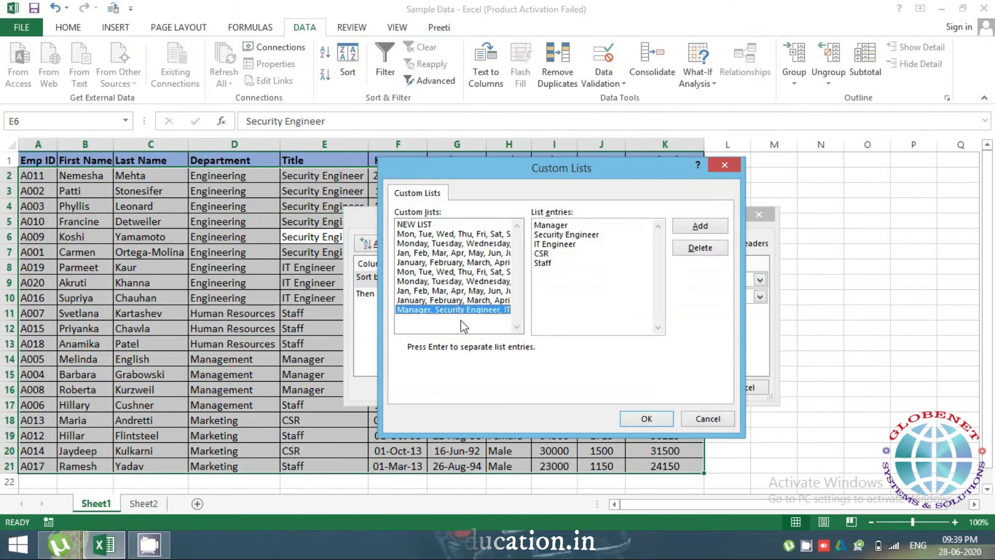
pyautogui.click(656, 418)
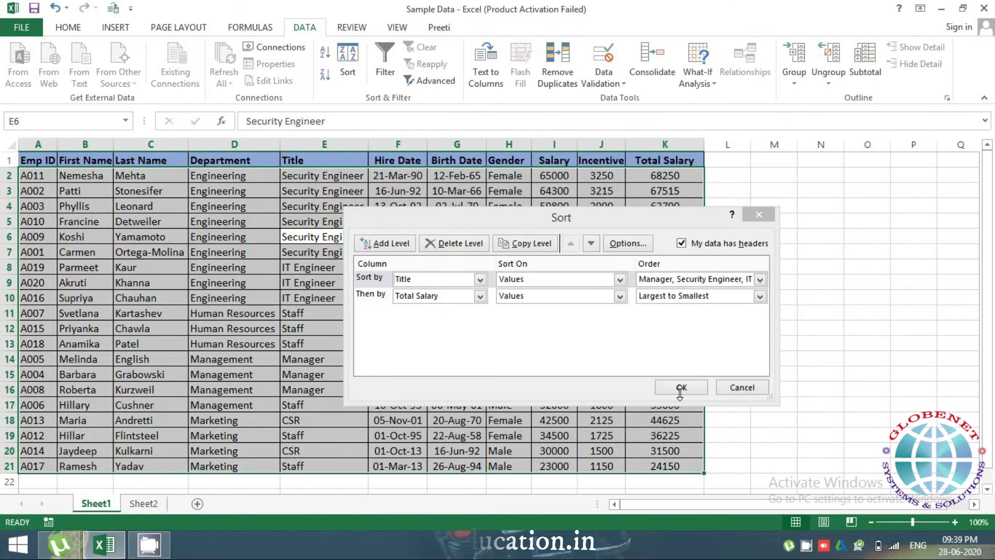
pyautogui.click(681, 388)
# Delete Sheet2 from the workbook and select cell E3 in the Title column of Sheet1.
pyautogui.moveTo(303, 175); pyautogui.dragTo(330, 469)
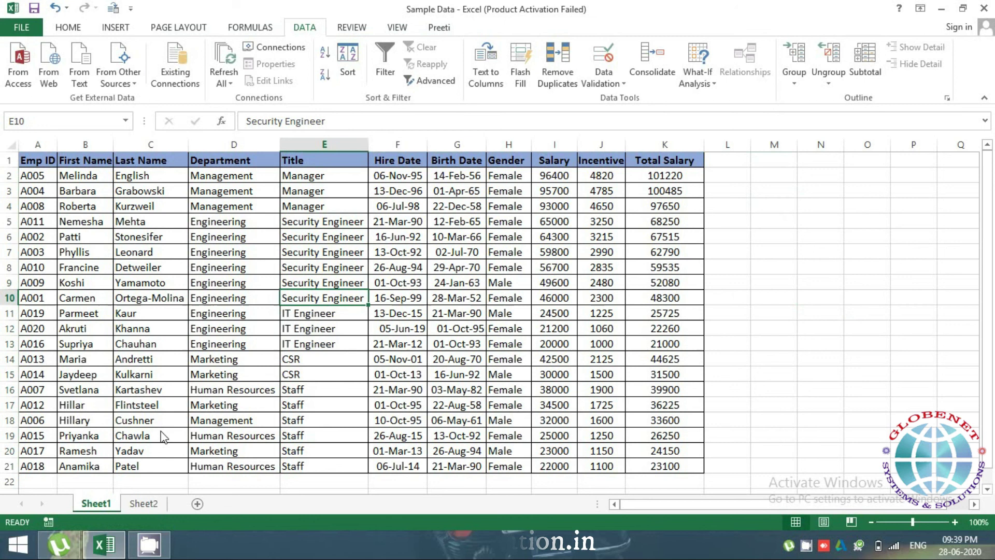
pyautogui.click(143, 502)
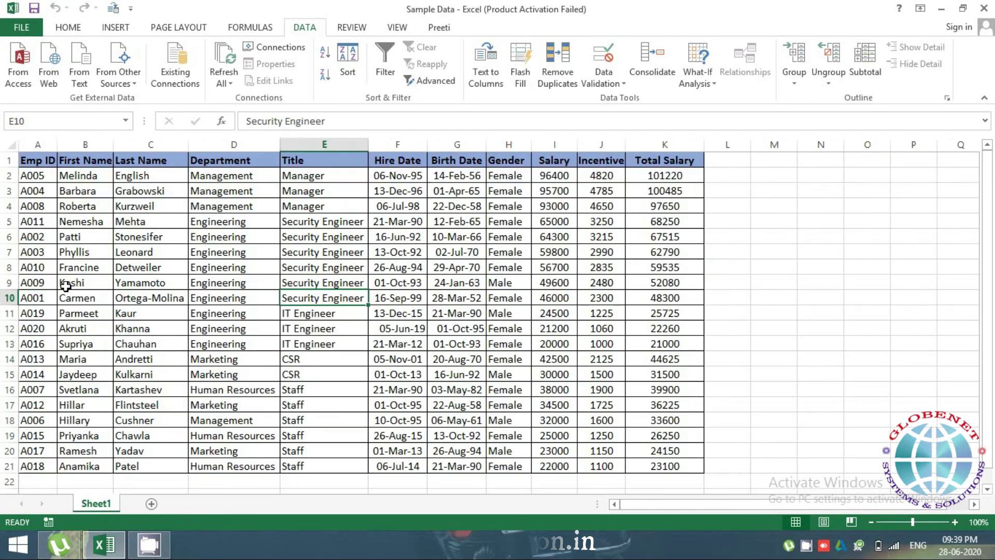
pyautogui.click(327, 194)
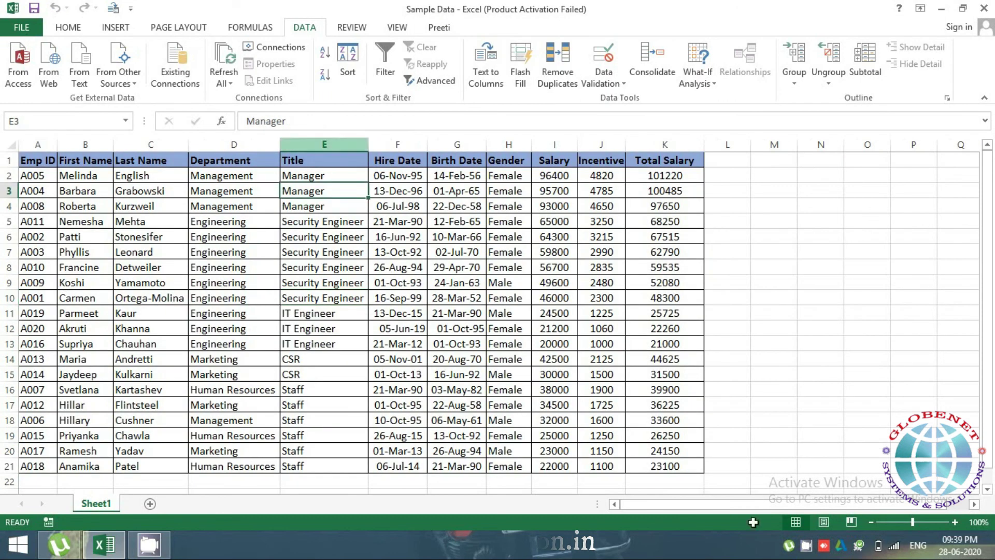